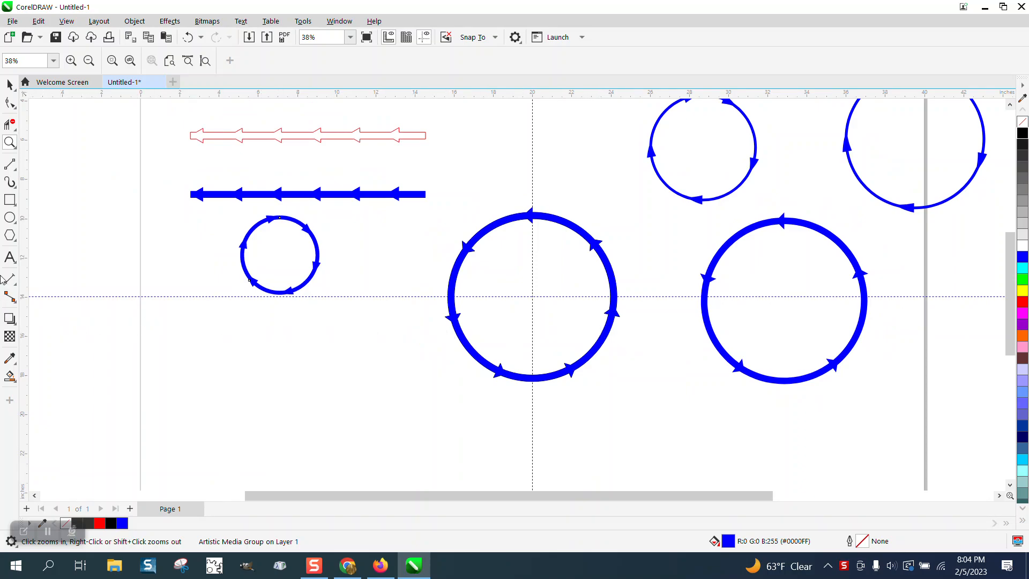
Draw a circle about 5.2 inches in diameter in the empty area below the small arrow circle
drag(198, 184, 490, 343)
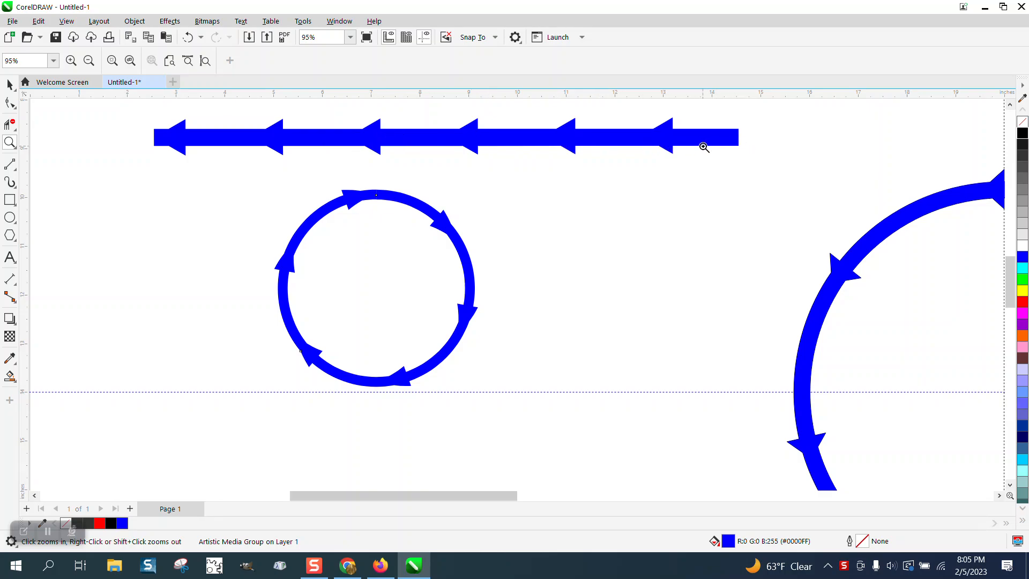
scroll(609, 142, down, 1)
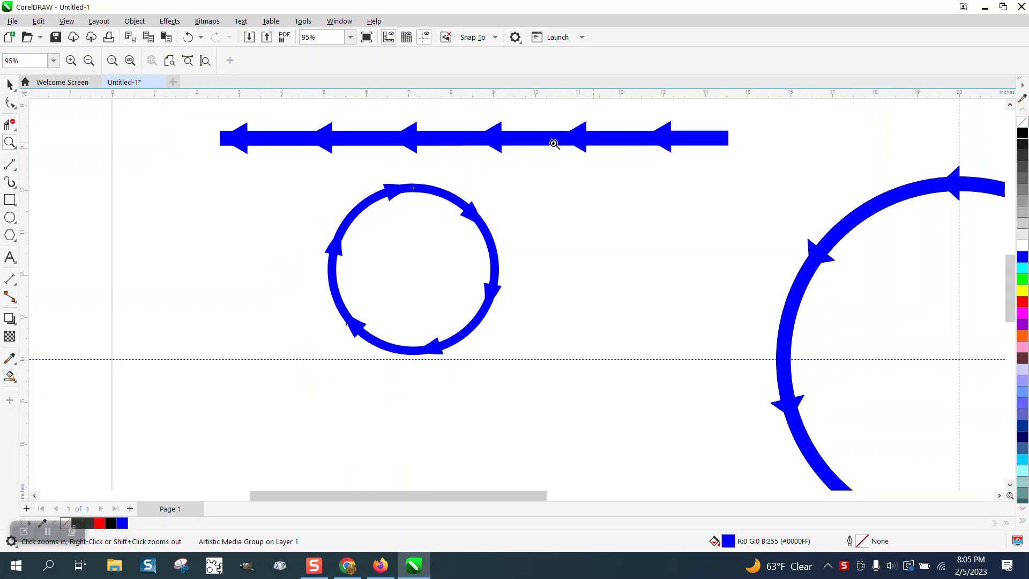
click(10, 217)
scroll(175, 256, down, 1)
scroll(175, 255, down, 3)
drag(326, 310, 269, 383)
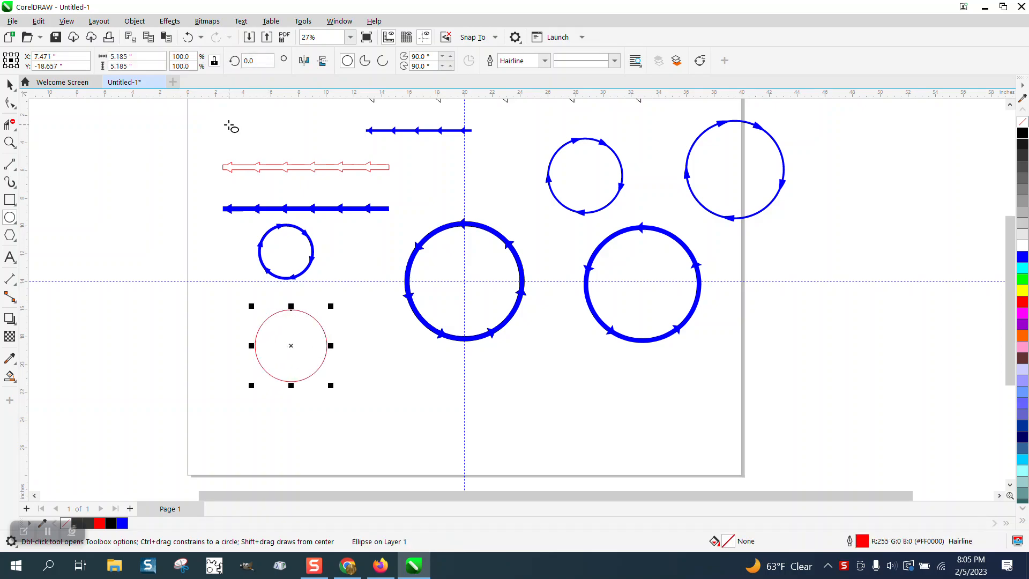
Convert the new circle to curves and display its curve length in the object properties
click(135, 21)
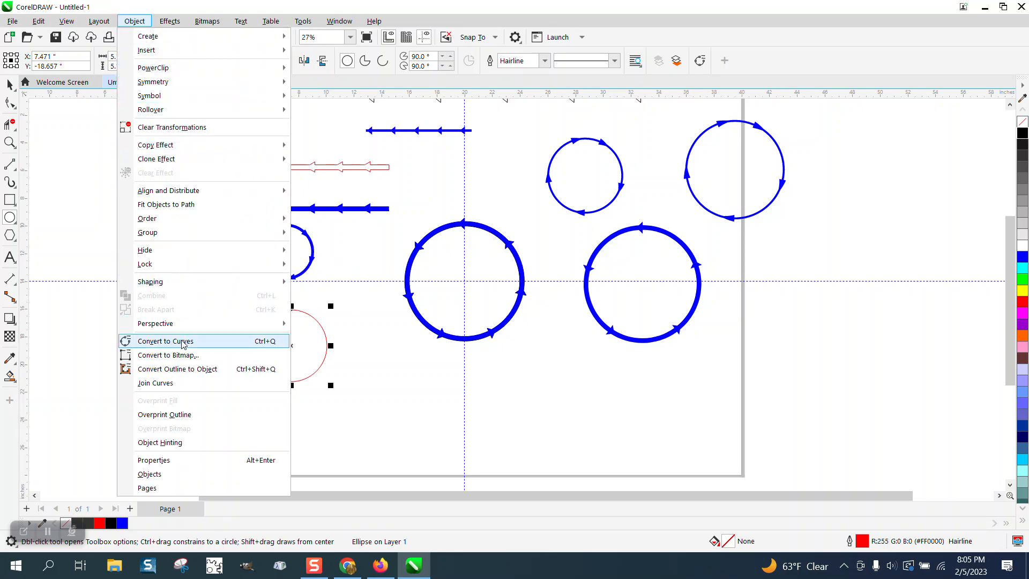
click(183, 342)
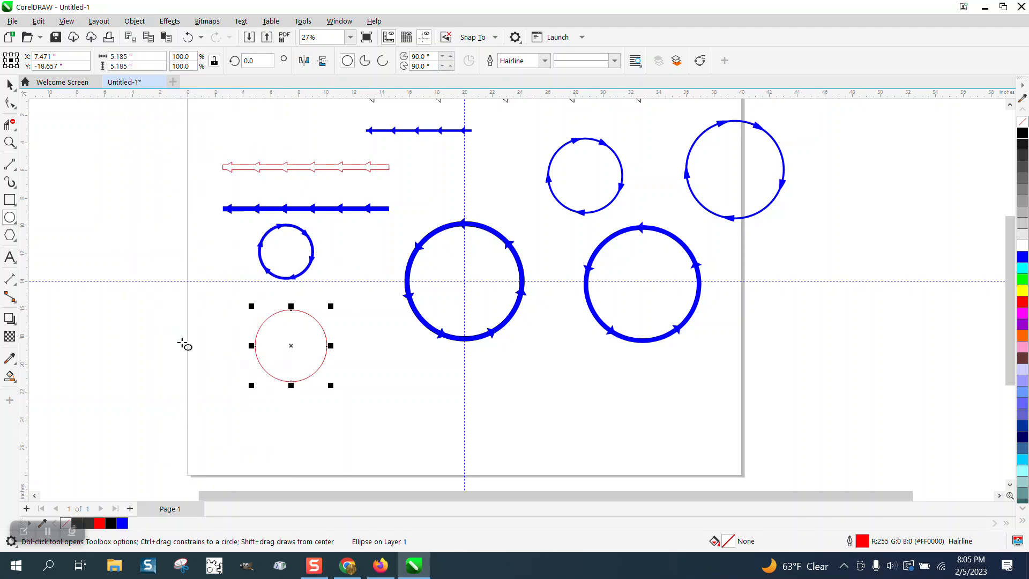
click(340, 21)
mouse_move(356, 189)
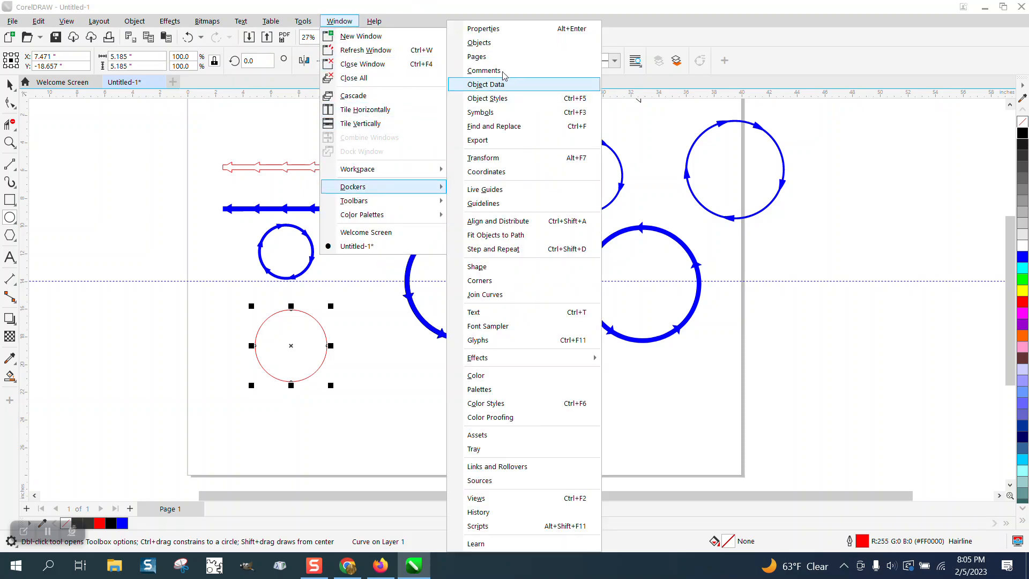
click(484, 28)
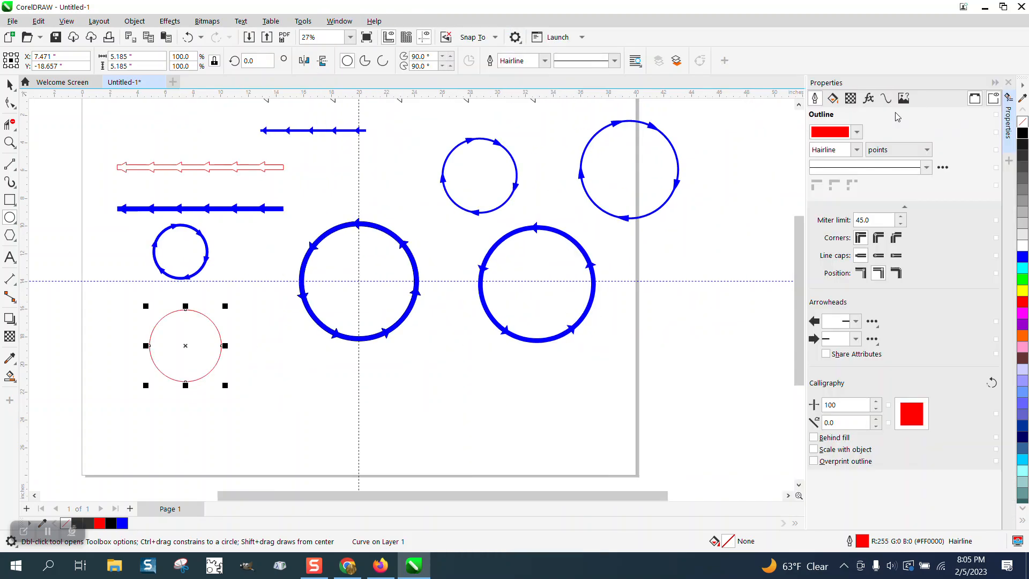
click(886, 98)
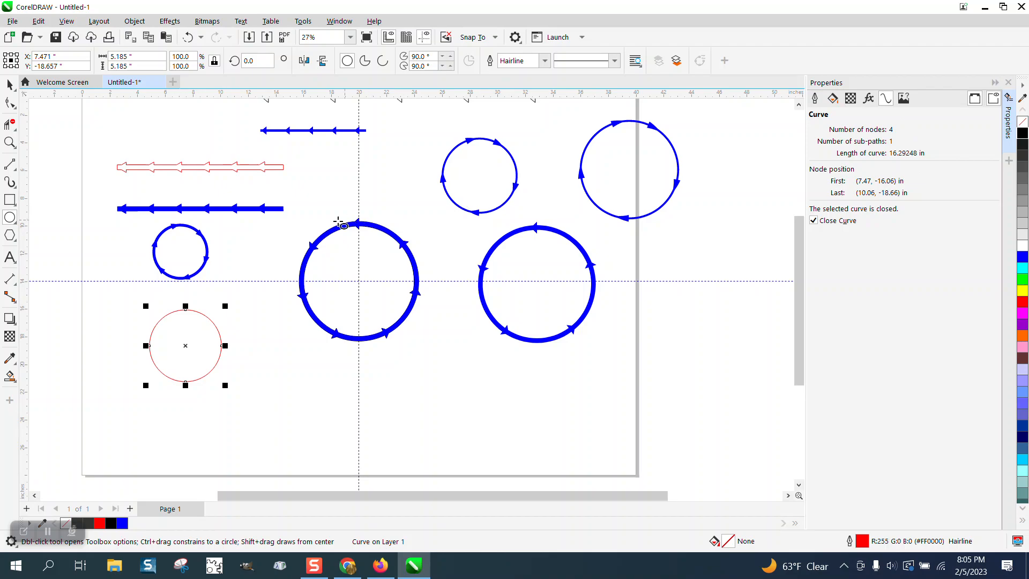
Shrink the circle about its centre to about 3.8 inches in diameter
drag(225, 305, 215, 316)
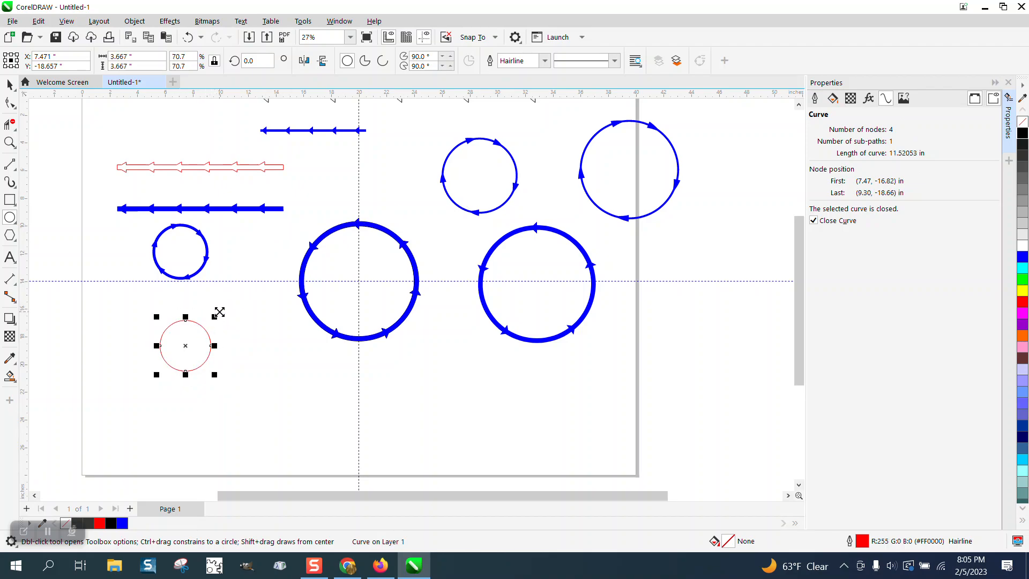
drag(214, 316, 222, 315)
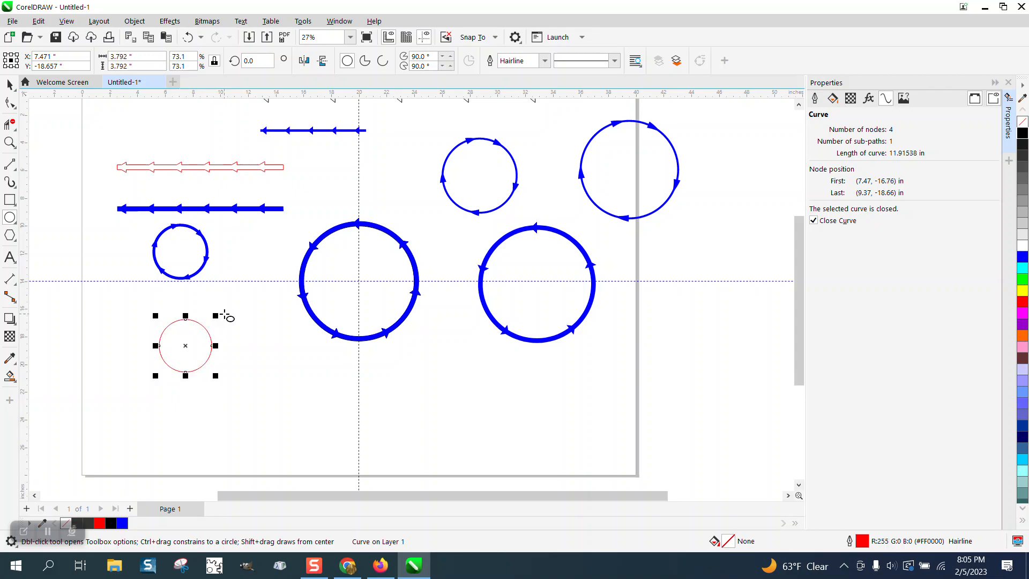
Try scaling the circle to 0.7 percent and undo the change
double_click(194, 56)
text(0.7)
key(Return)
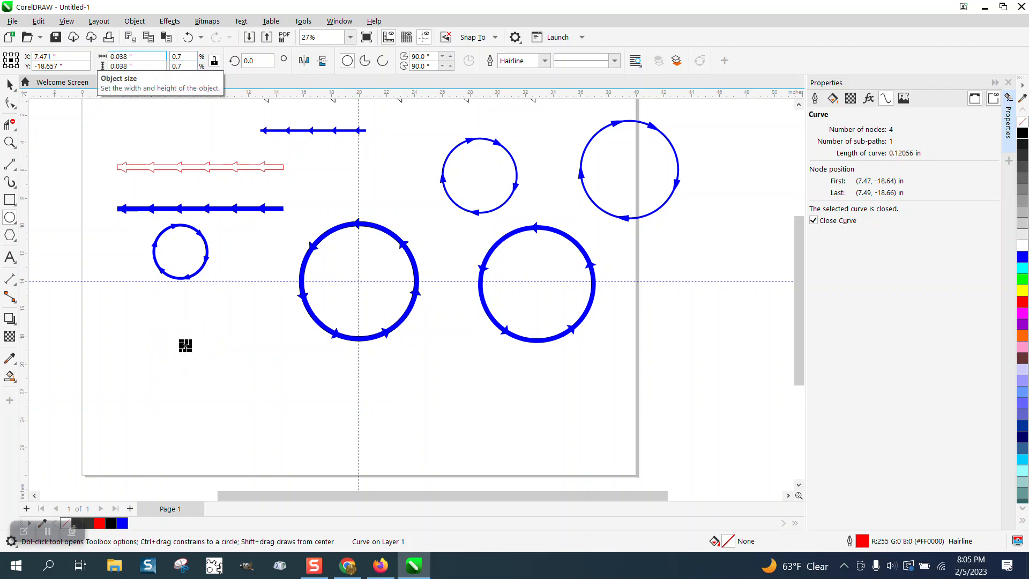
double_click(173, 56)
text(.)
click(187, 37)
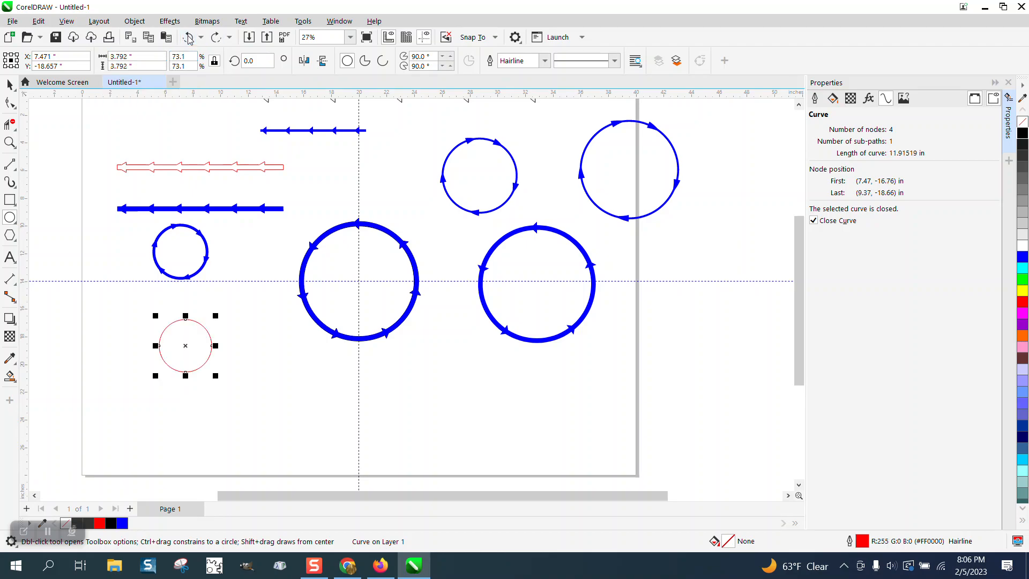
Scale the circle to 74 percent and fine-tune it to 73.9 percent for a circumference of about 12 inches
click(188, 57)
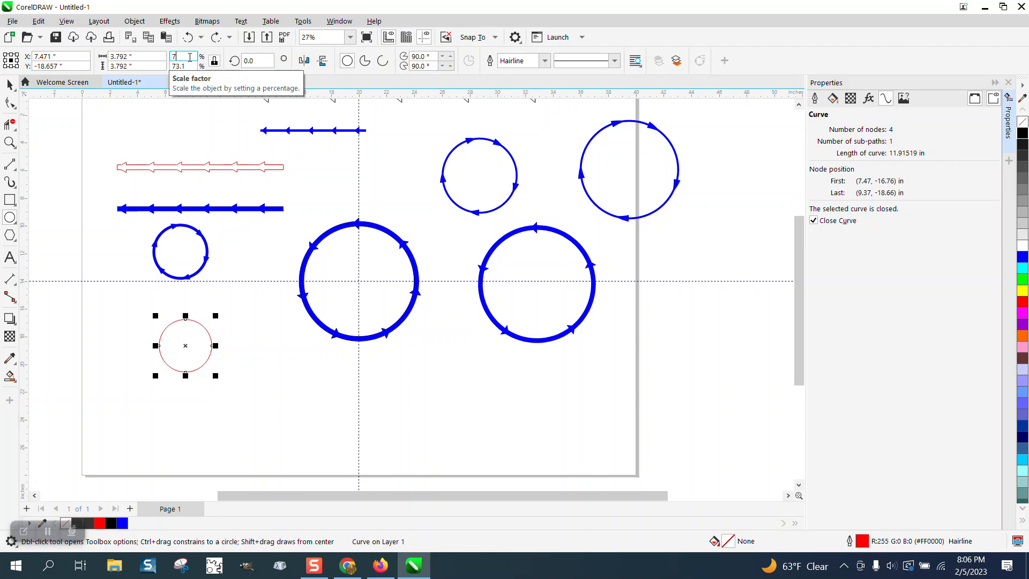
text(74)
key(Return)
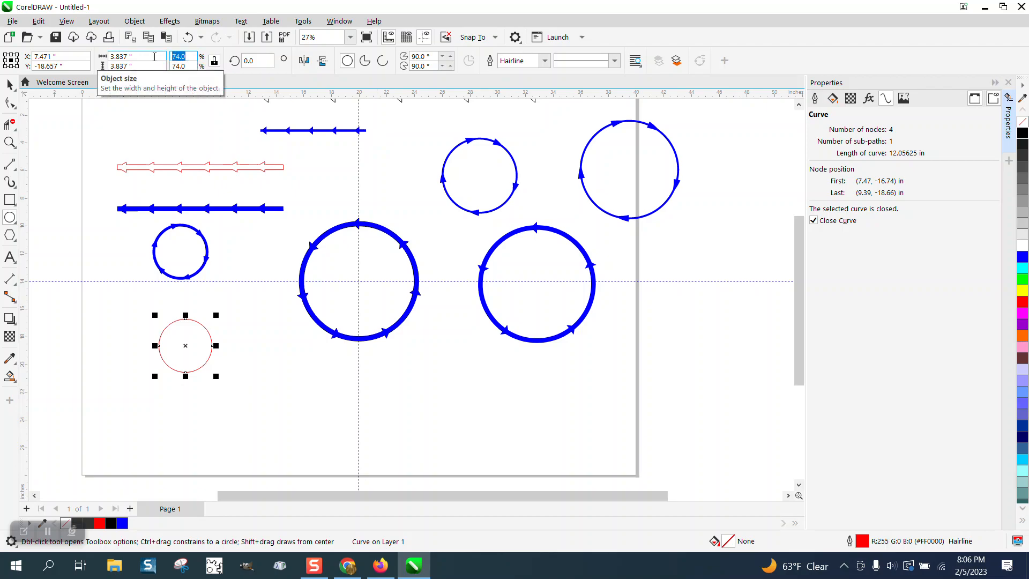
key(Return)
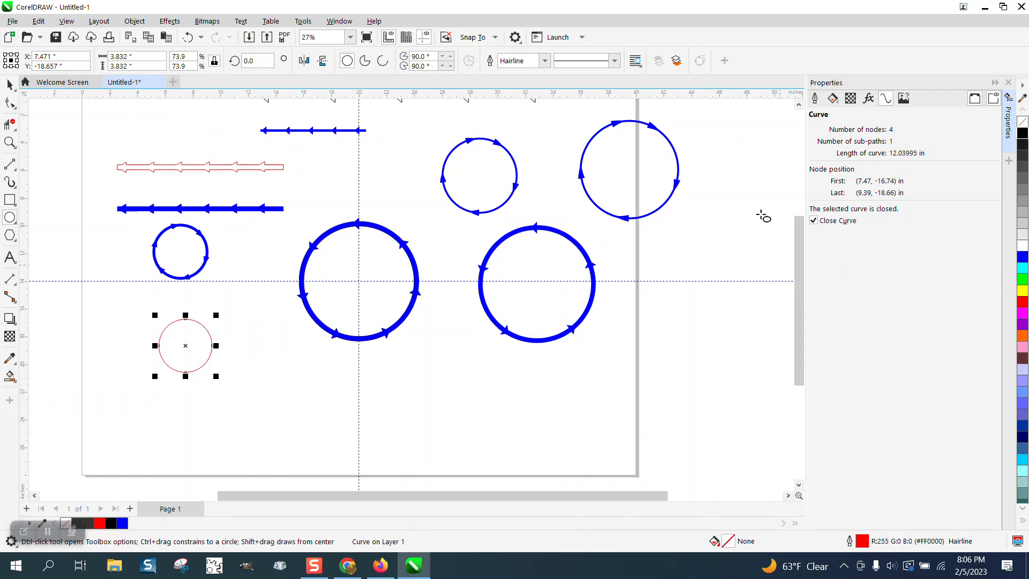
Draw a horizontal two-point line below the red circle and set its length to 12 inches
click(10, 142)
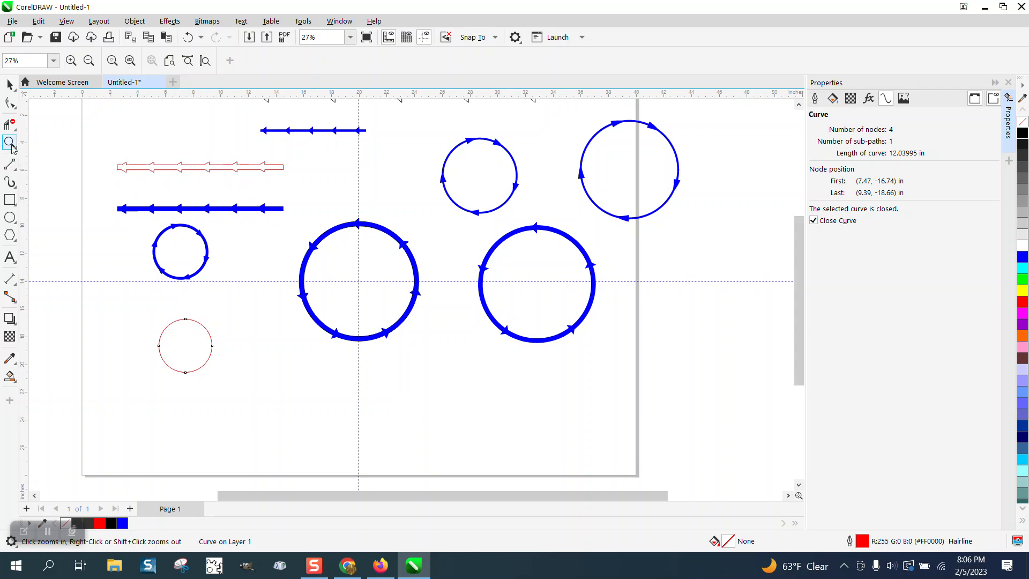
drag(516, 442, 520, 438)
scroll(169, 291, down, 4)
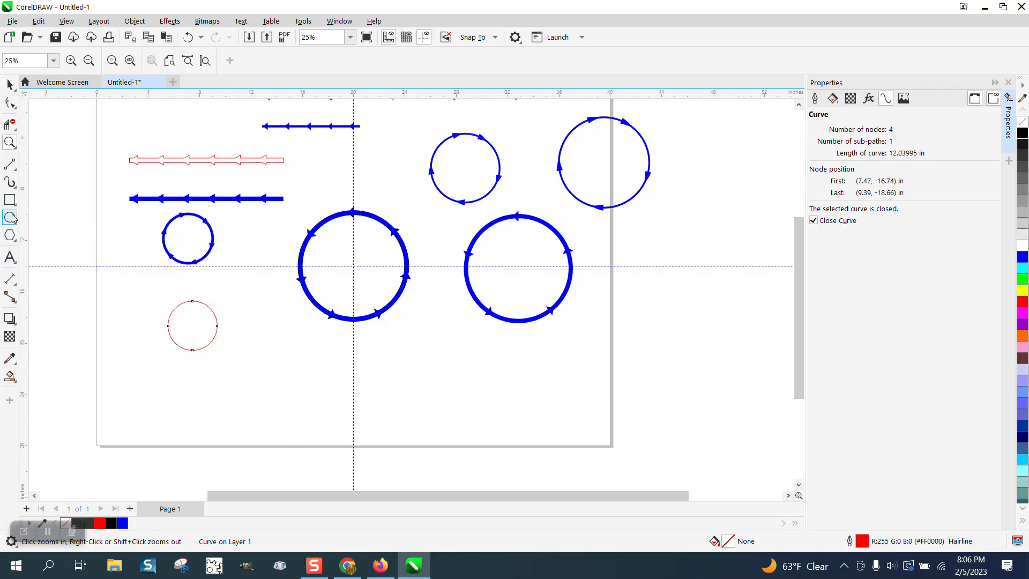
click(13, 169)
click(16, 173)
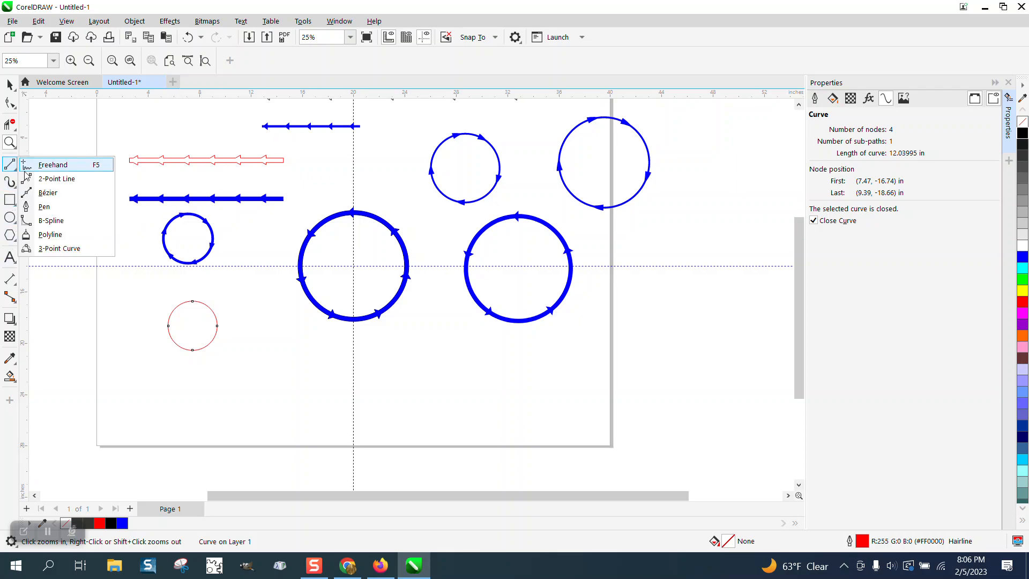
click(43, 178)
drag(157, 379, 327, 380)
text(12)
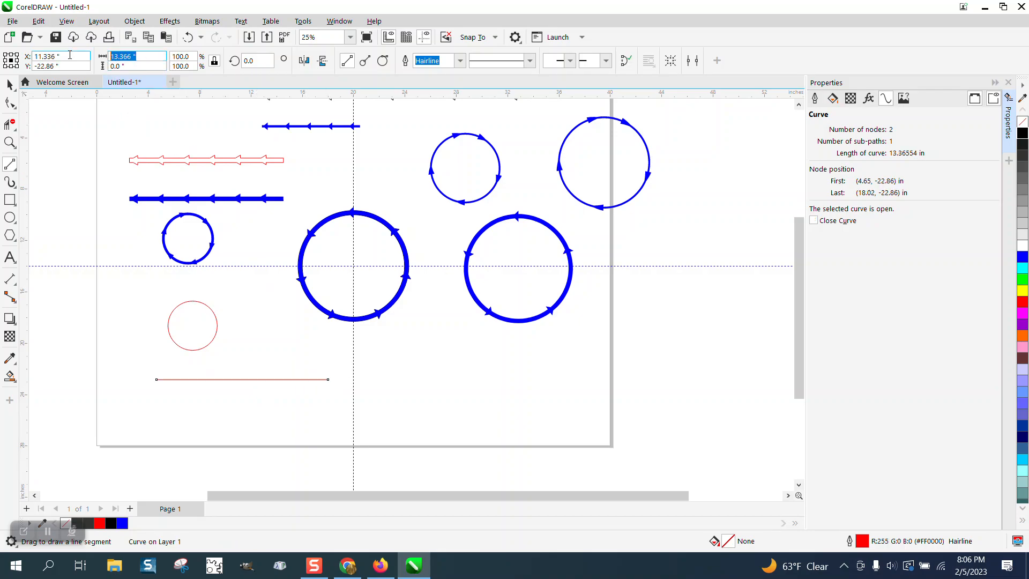
key(Return)
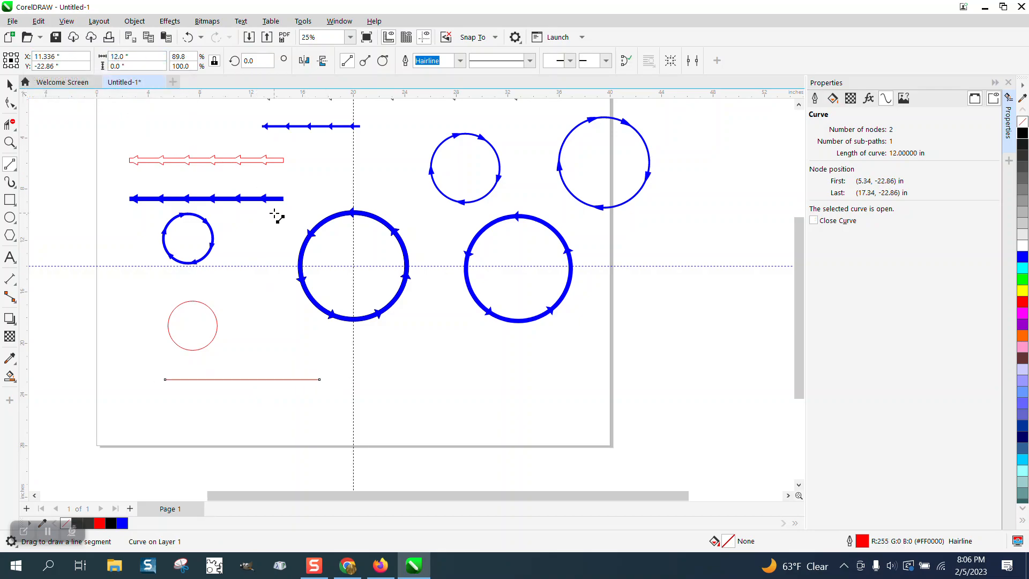
Set the outline width of the 12-inch line to 16 pt, after trying 24 pt
click(459, 61)
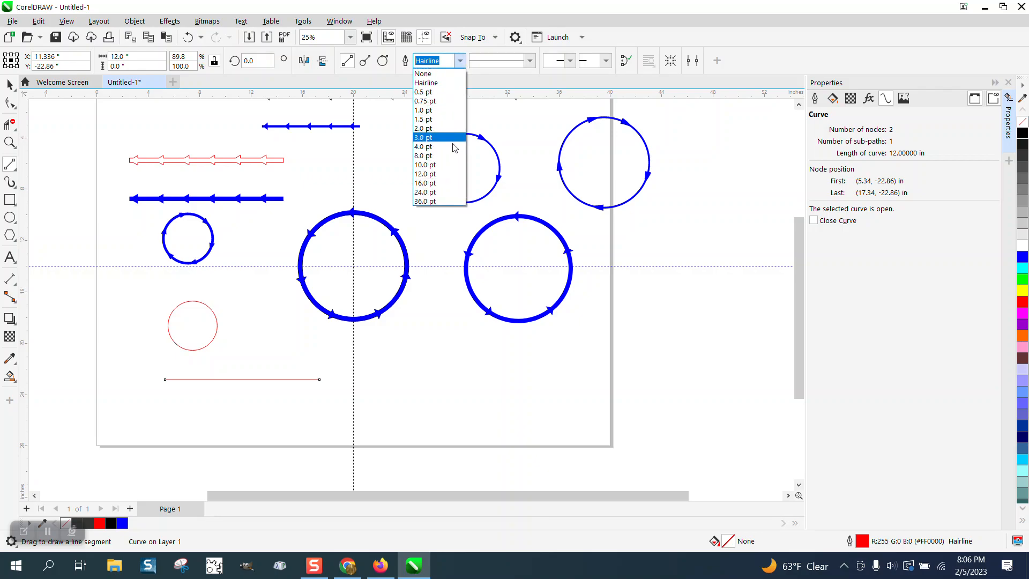
click(439, 192)
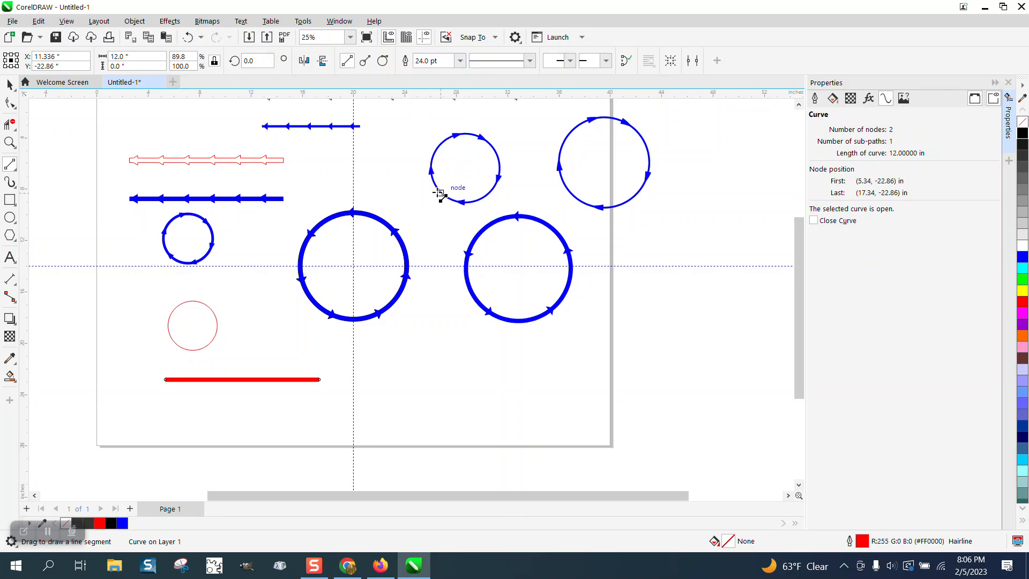
click(460, 61)
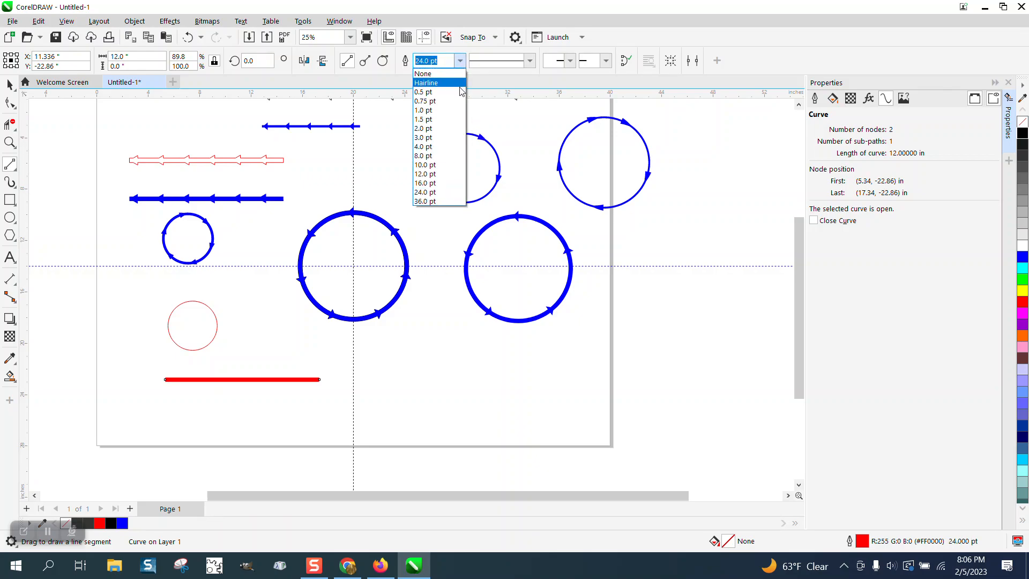
click(436, 183)
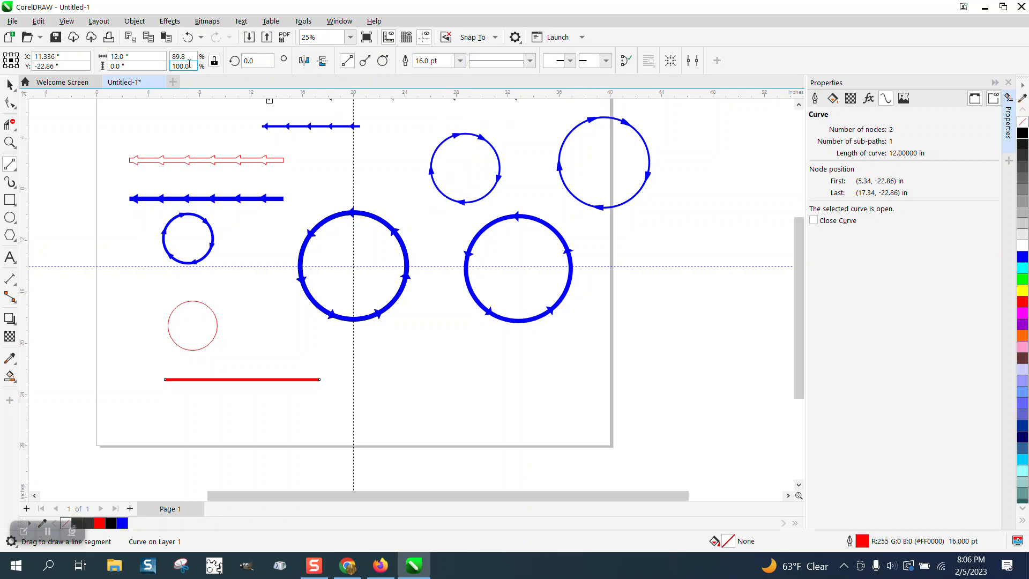
Convert the line's outline to an object, remove its fill and give it a black outline
click(135, 22)
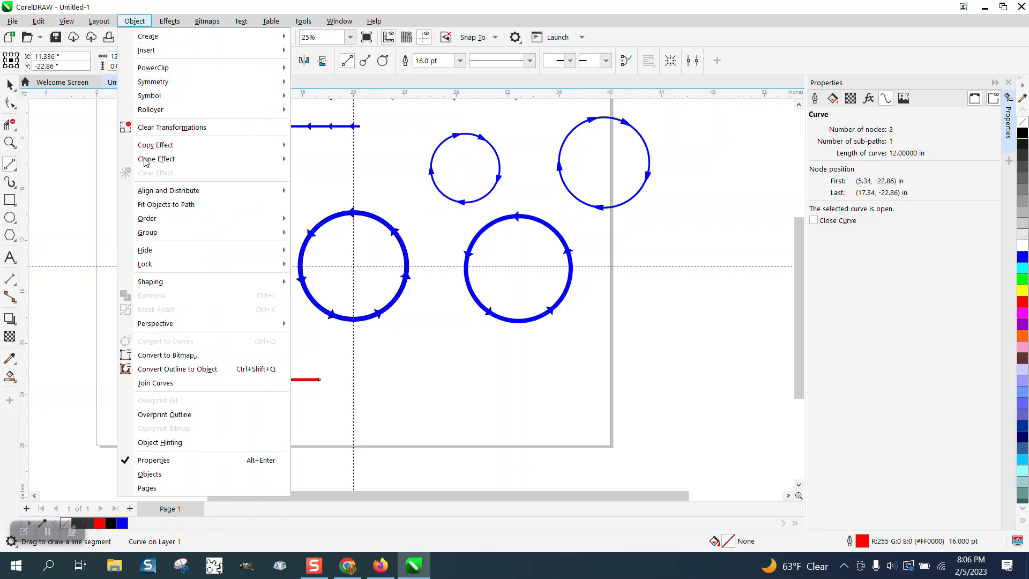
click(183, 369)
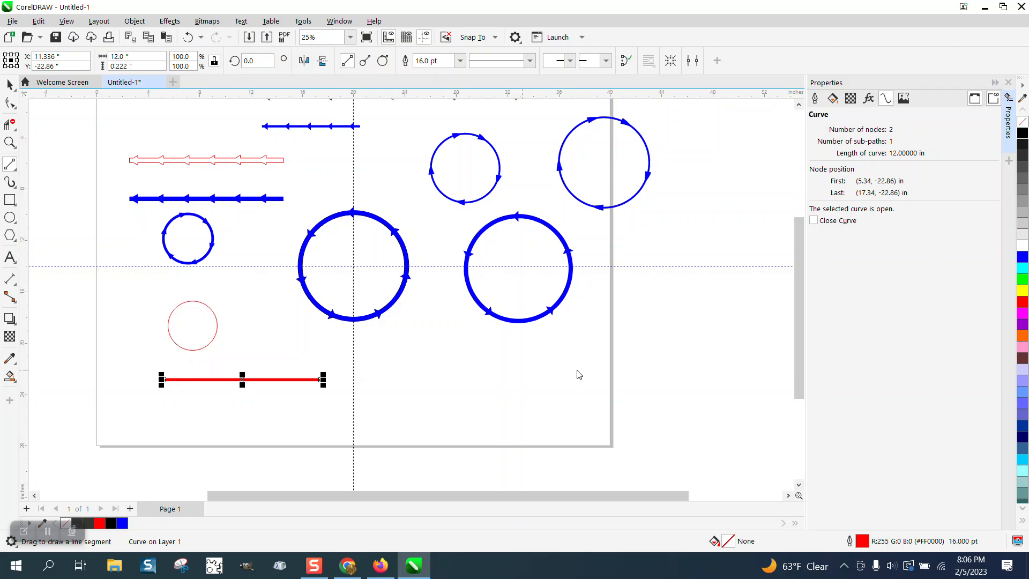
click(1022, 123)
right_click(1022, 133)
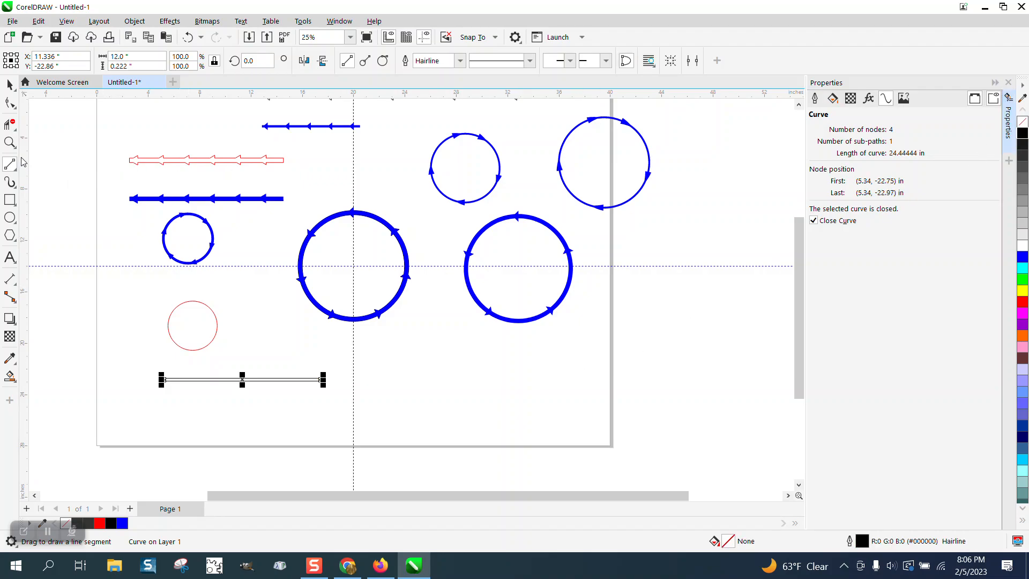
Draw a three-sided polygon about 0.53 inch wide and 0.46 inch high above the long bar
click(9, 142)
drag(143, 358, 390, 413)
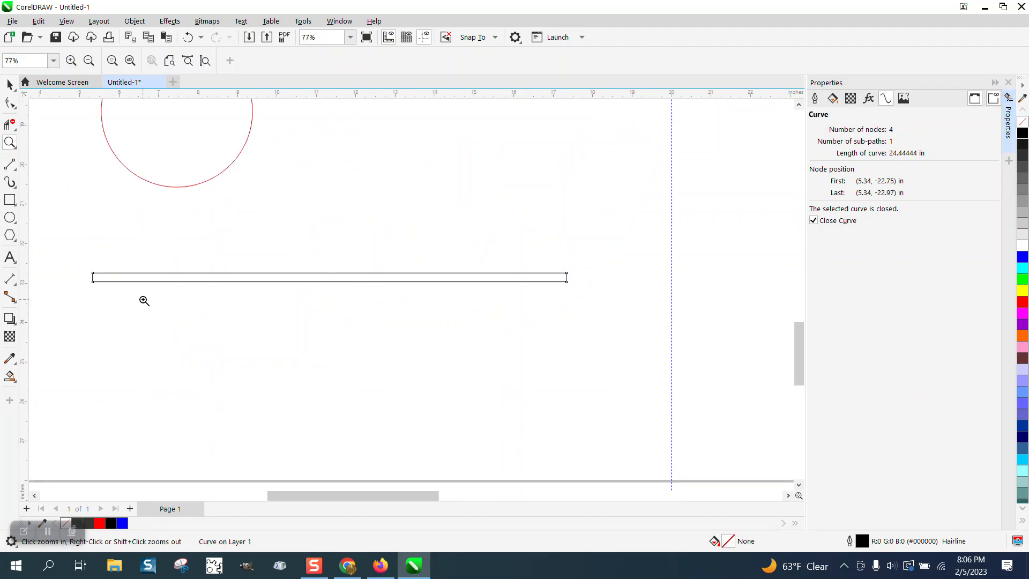
click(14, 243)
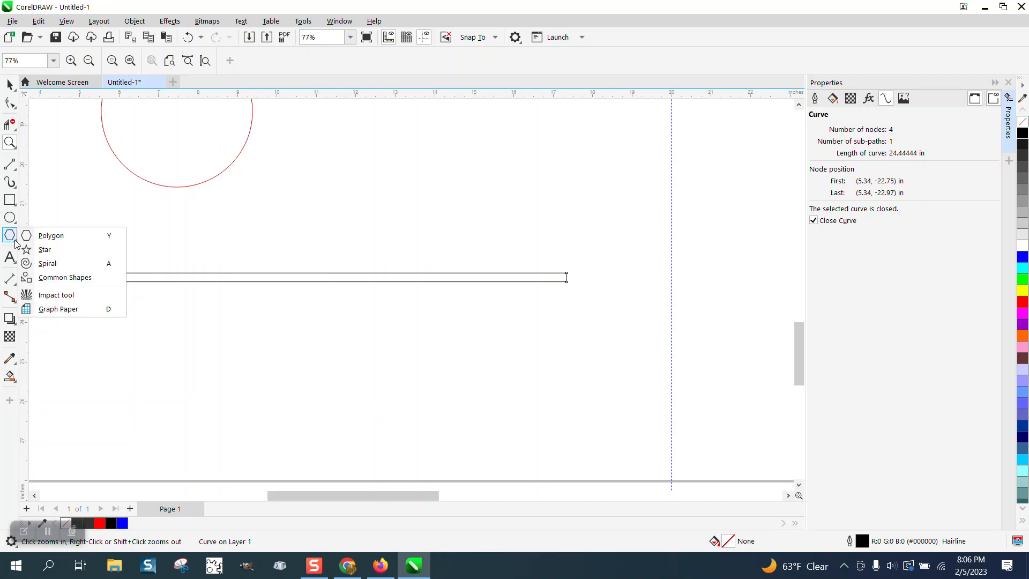
click(45, 235)
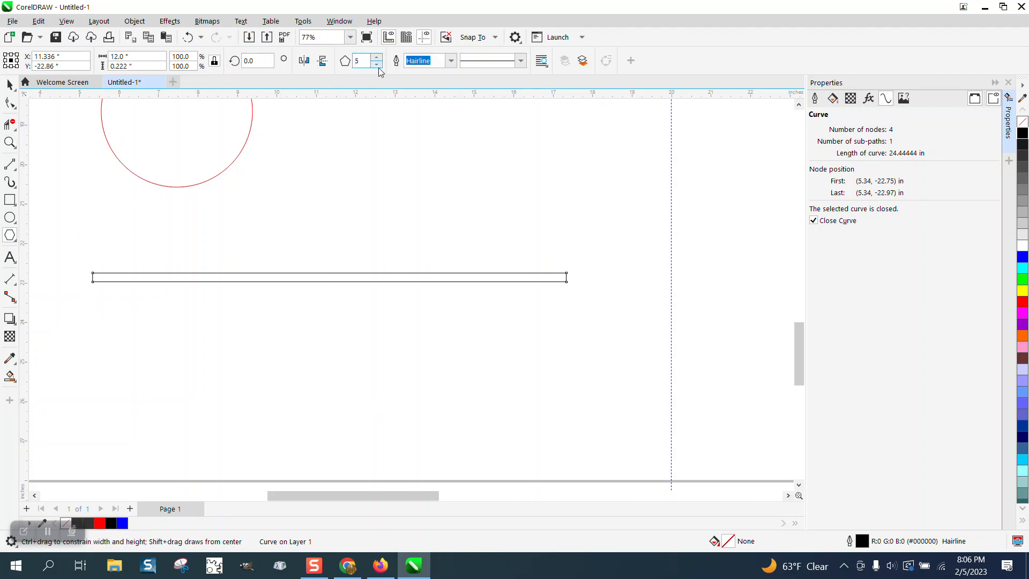
drag(420, 163, 393, 183)
key(space)
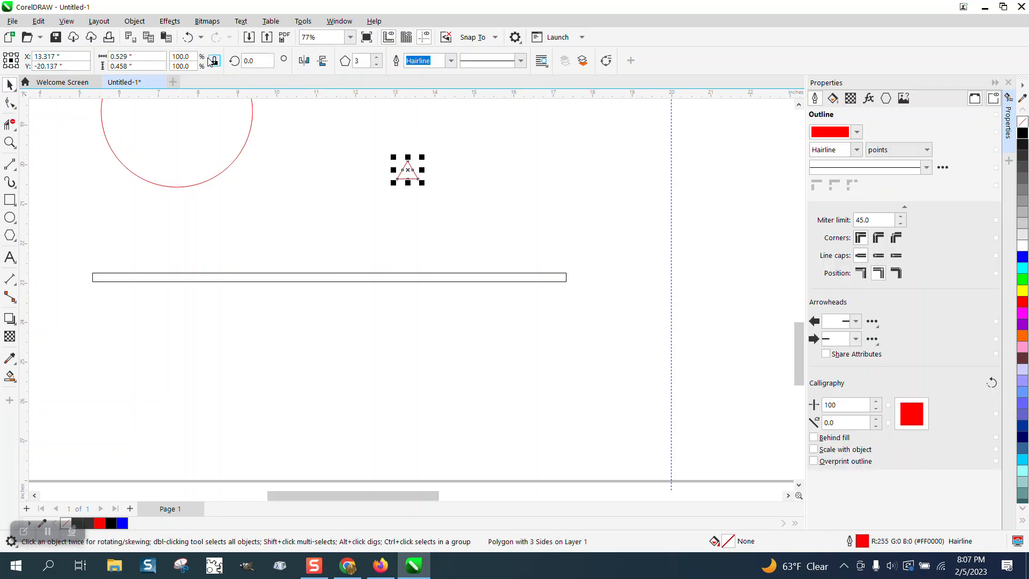
Rotate the triangle by 90 degrees and place it over the left end of the bar
click(240, 60)
text(90)
key(Return)
drag(408, 173, 255, 324)
Select the triangle and the bar together and centre the triangle vertically on the bar
click(10, 142)
click(10, 84)
scroll(134, 249, down, 3)
scroll(132, 245, down, 2)
drag(100, 213, 324, 309)
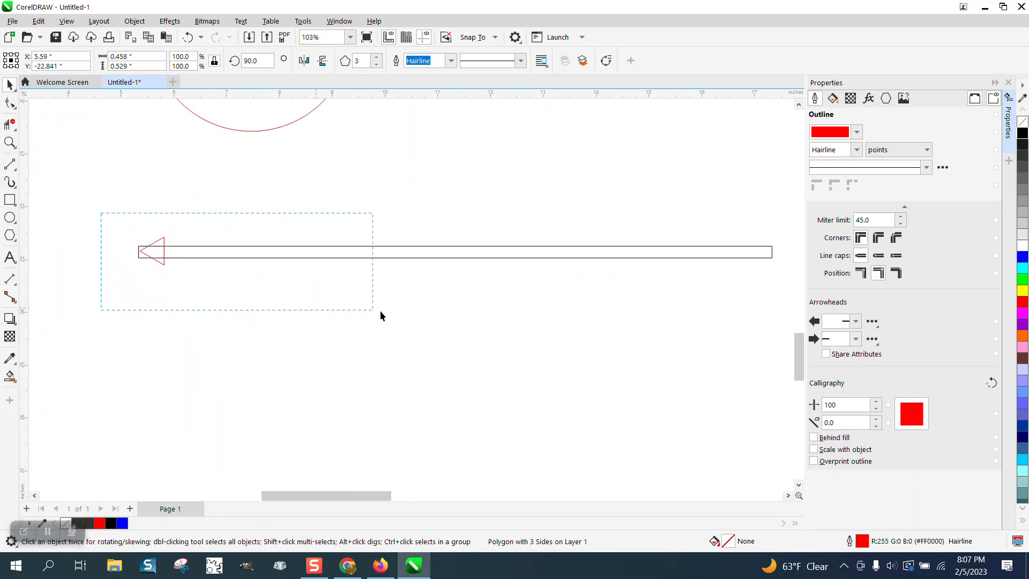
drag(745, 321, 774, 320)
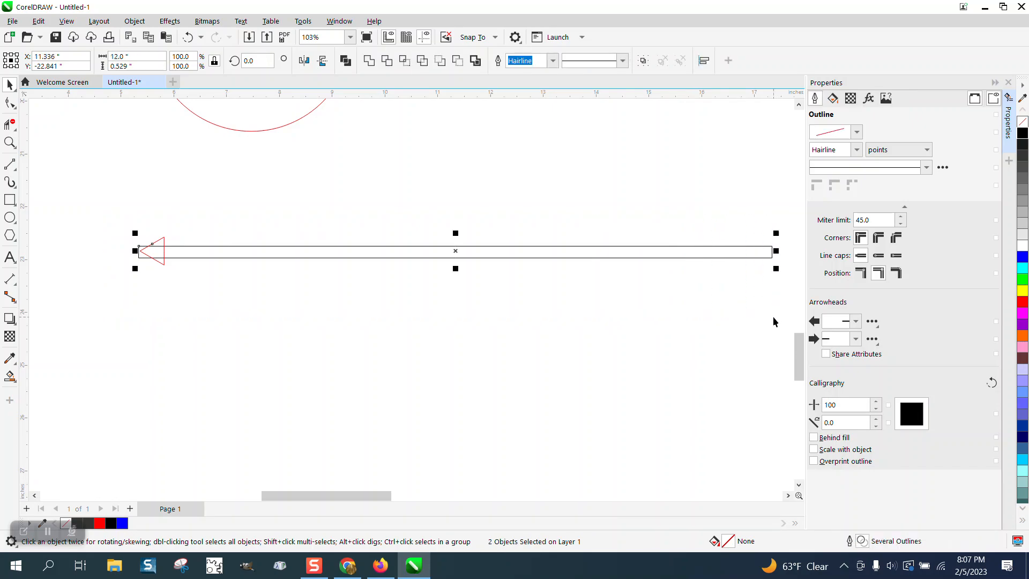
Set the nudge distance to 0.01 inch and nudge the triangle left towards the bar's left end
click(10, 142)
drag(122, 231, 251, 286)
click(9, 84)
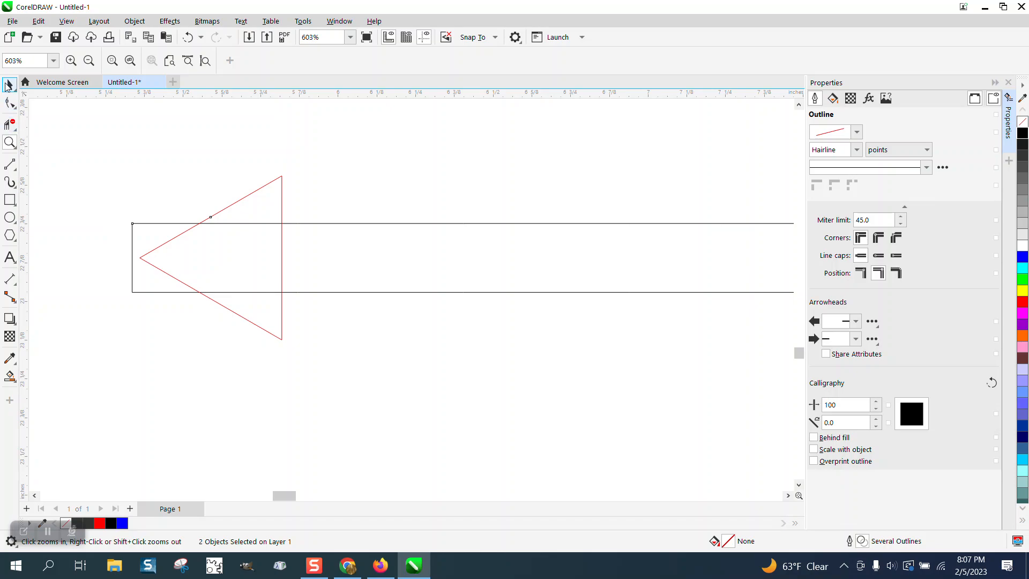
click(158, 179)
drag(442, 61, 399, 60)
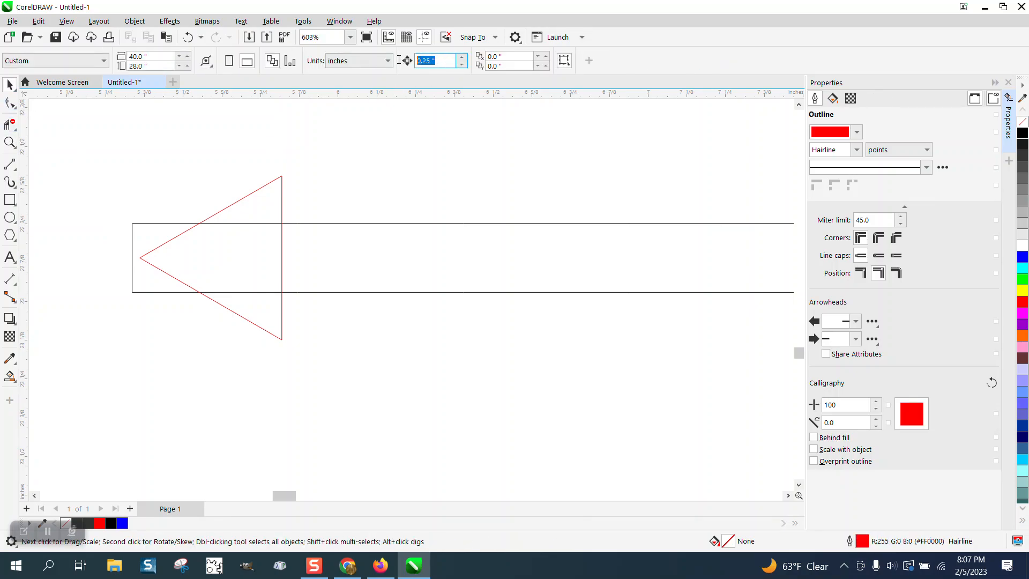
text(.01)
click(282, 185)
key(Left)
key(Left)
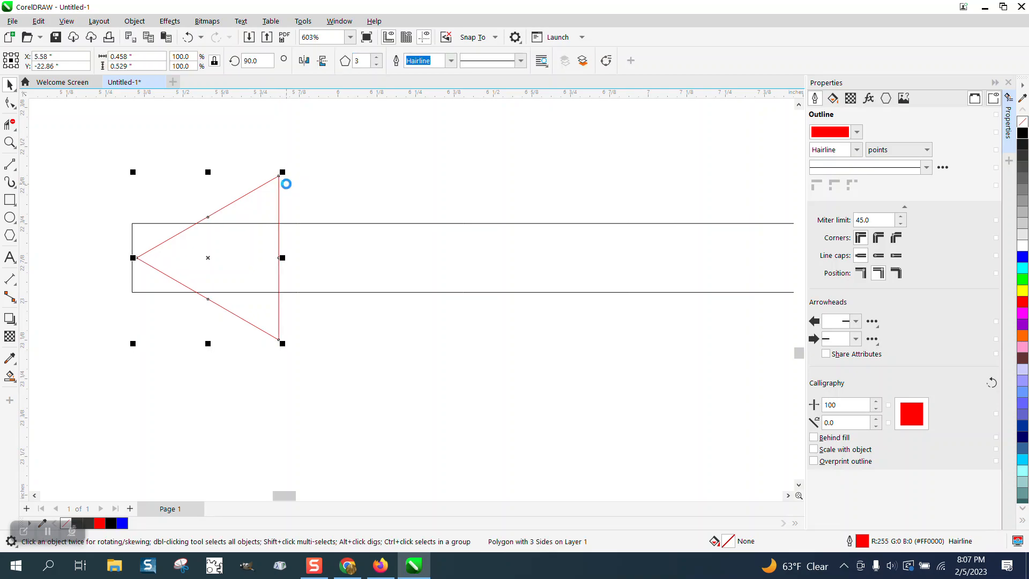
Set the nudge distance to 0.001 inch and nudge the triangle left until its tip meets the bar's end
click(475, 153)
drag(444, 60, 403, 60)
text(.001)
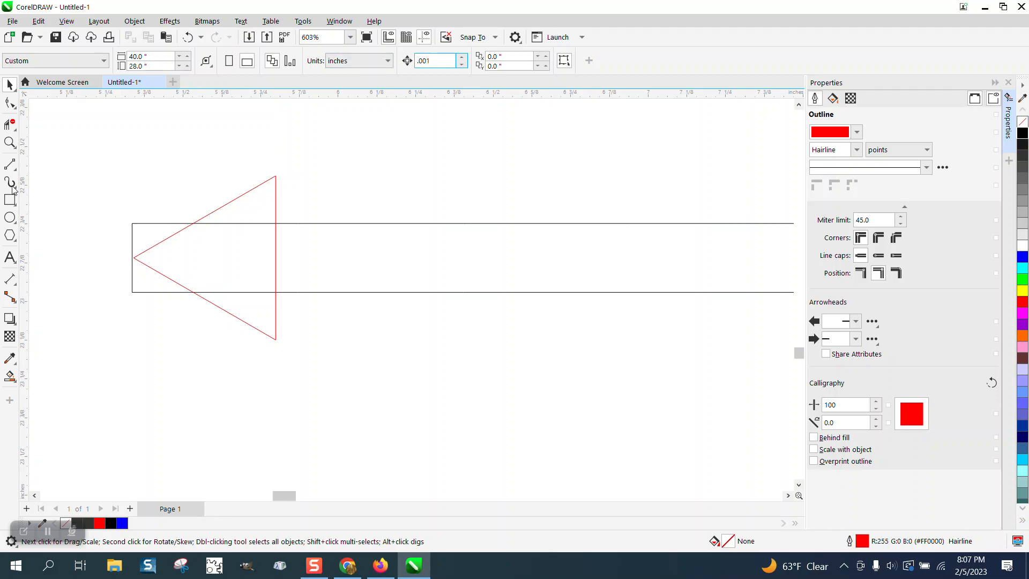
click(10, 142)
drag(78, 154, 406, 398)
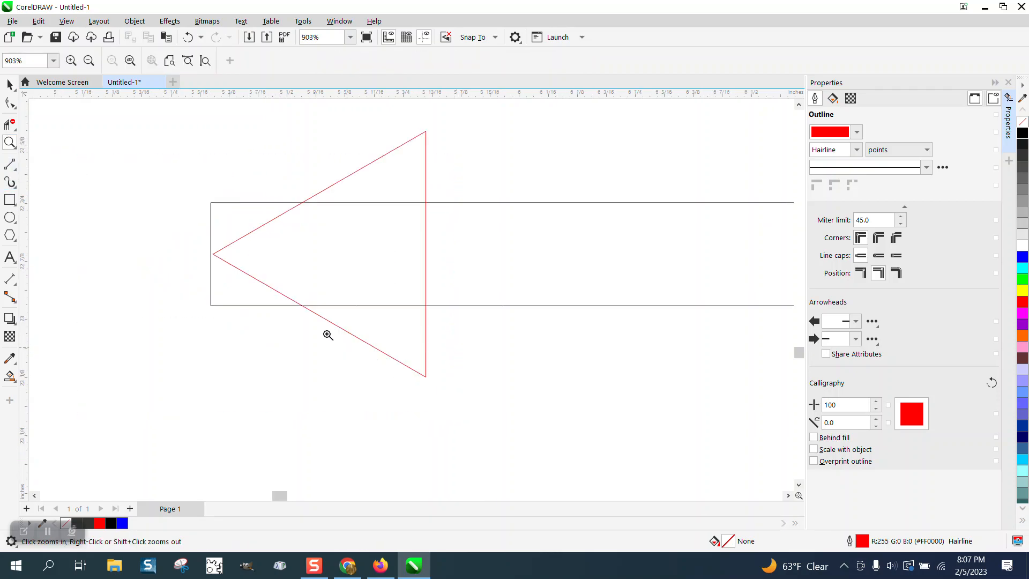
click(9, 84)
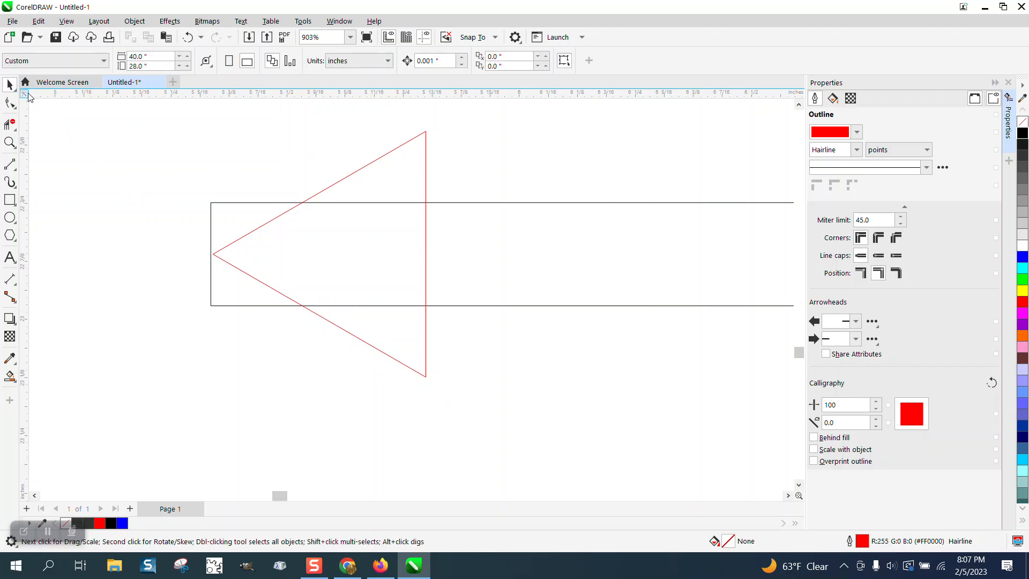
click(426, 162)
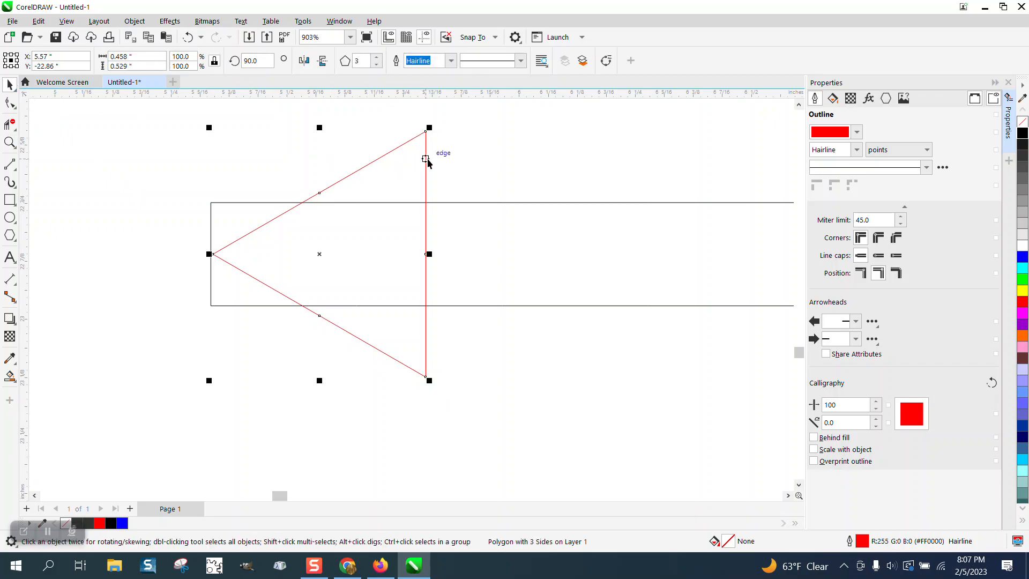
drag(427, 160, 425, 160)
Duplicate the triangle along the bar and align the copy with the bar's right end
scroll(298, 204, down, 1)
scroll(156, 249, down, 5)
scroll(172, 250, down, 1)
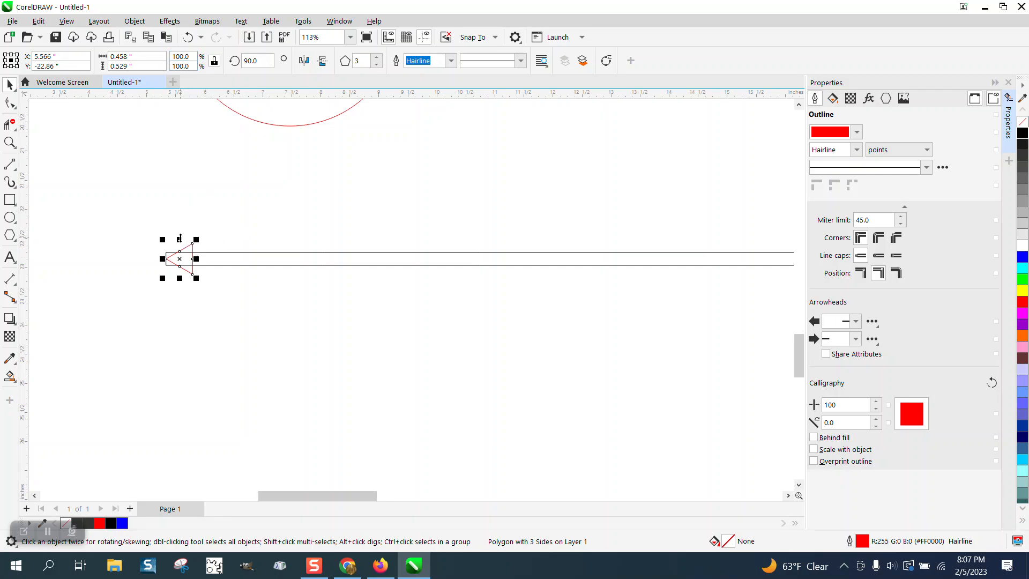
click(210, 226)
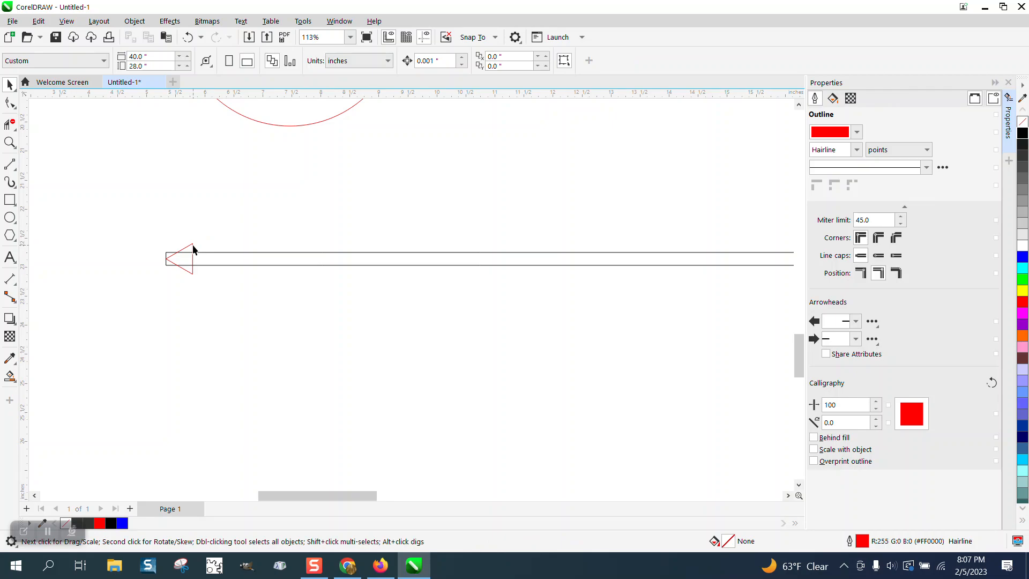
click(193, 245)
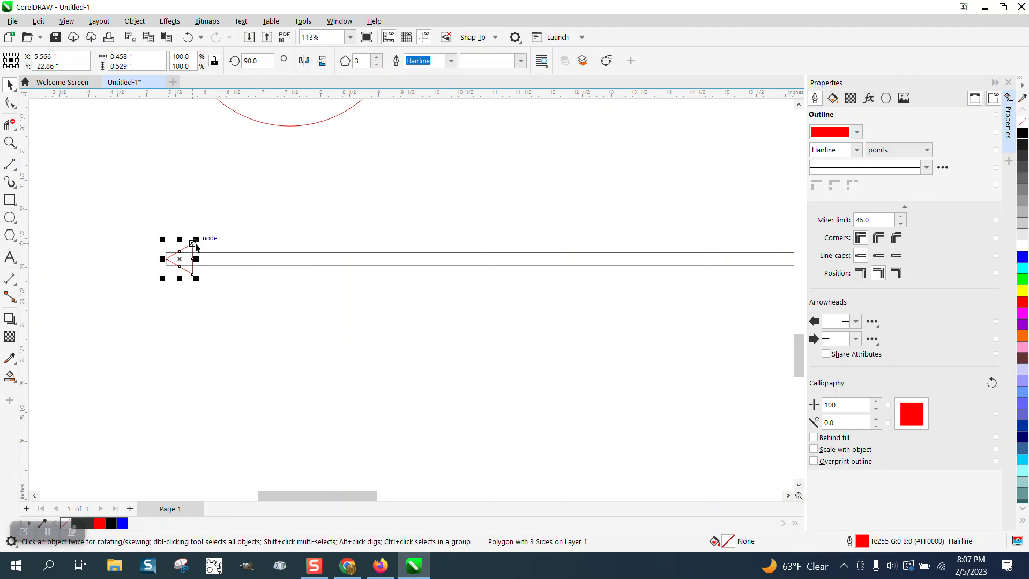
drag(184, 258, 354, 266)
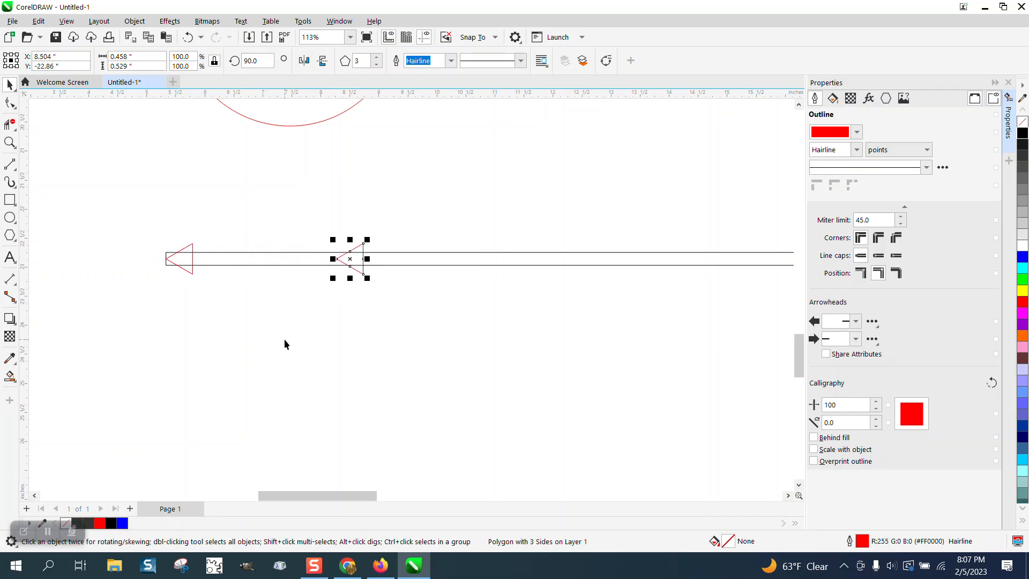
scroll(282, 339, down, 2)
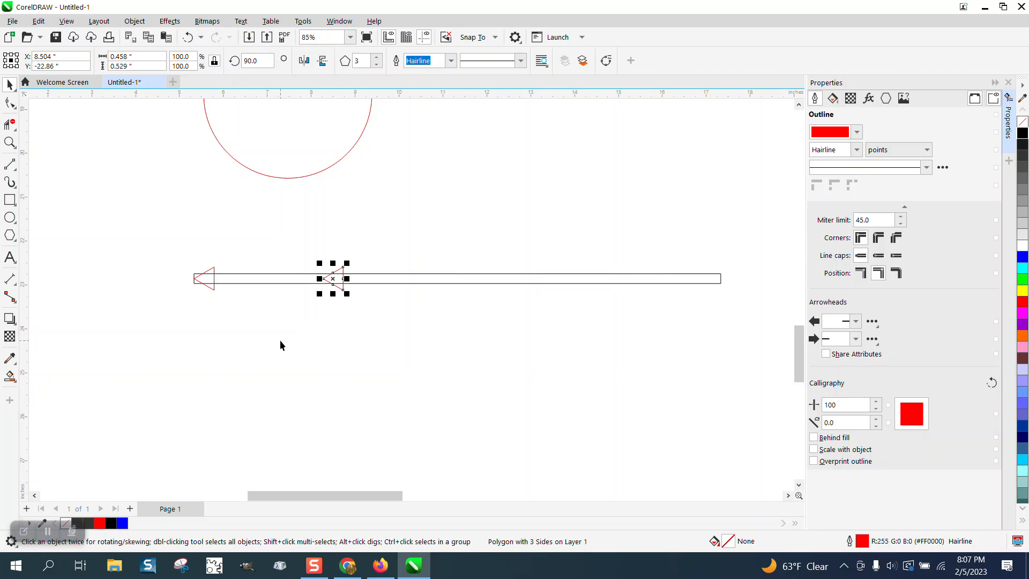
shift+click(400, 283)
key(r)
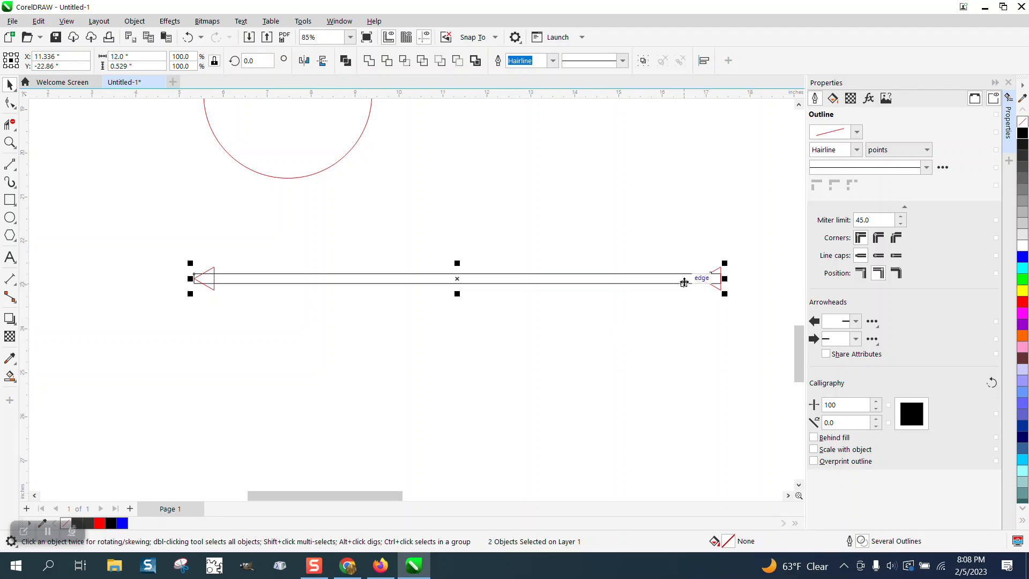
Blend the two end triangles with 5 intermediate steps and close the Blend and Properties dockers
click(224, 260)
click(214, 272)
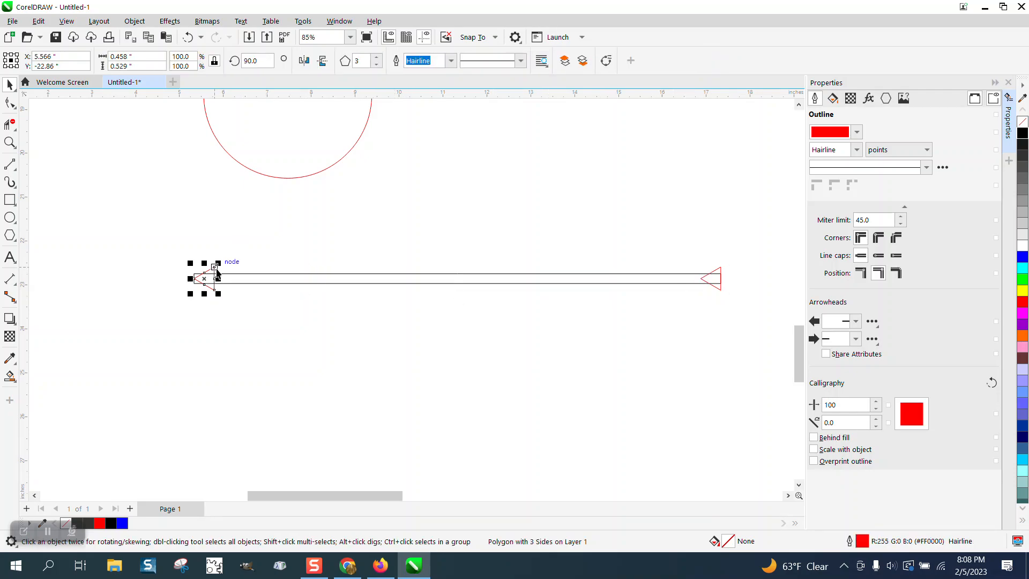
shift+click(721, 268)
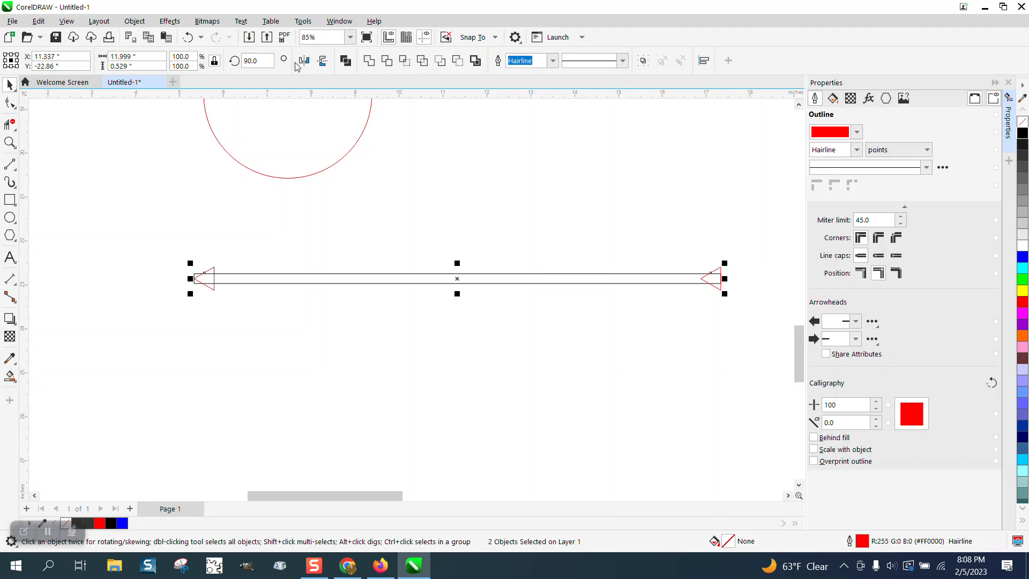
click(177, 23)
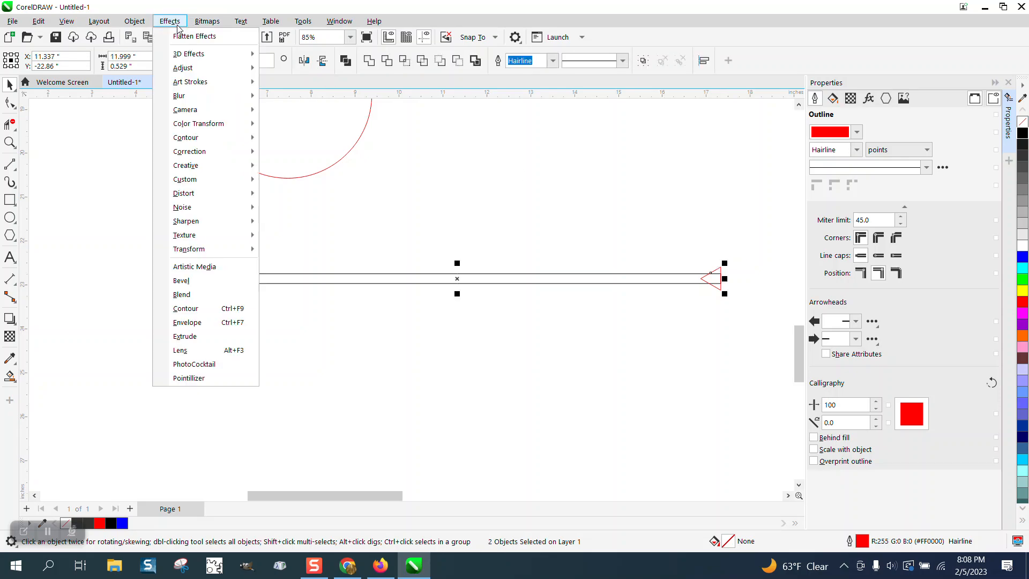
click(183, 294)
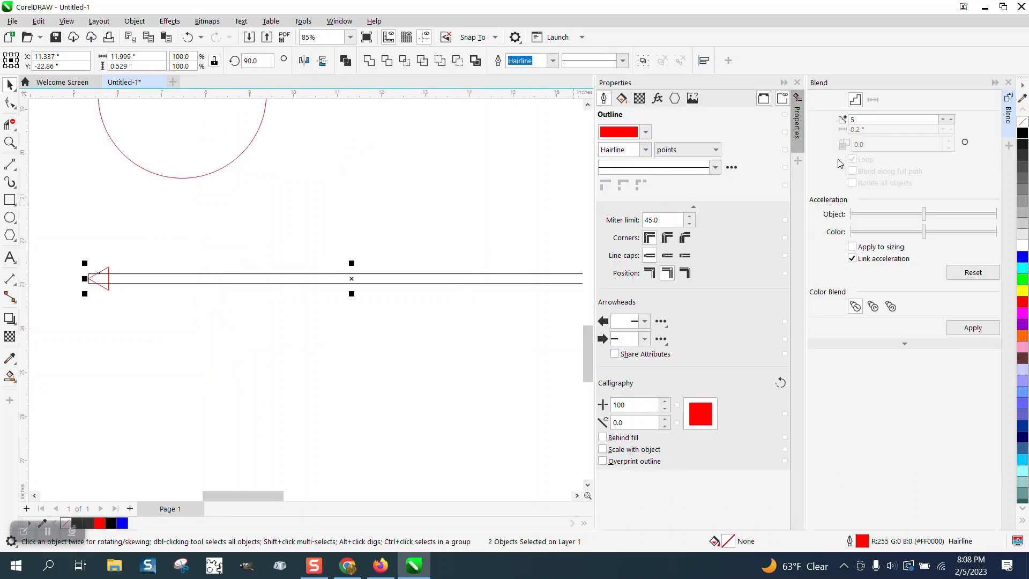
click(967, 329)
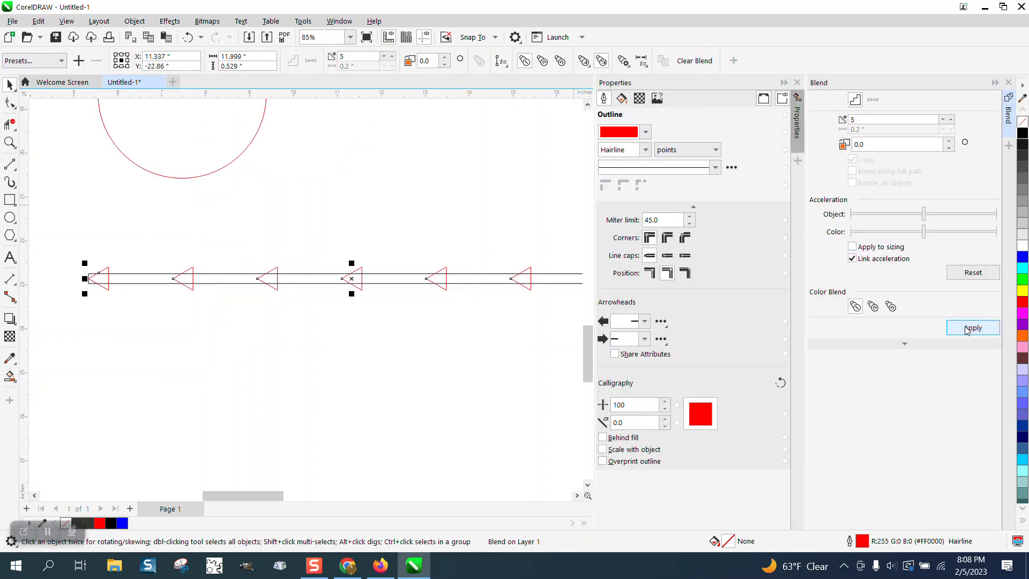
click(797, 82)
click(1008, 83)
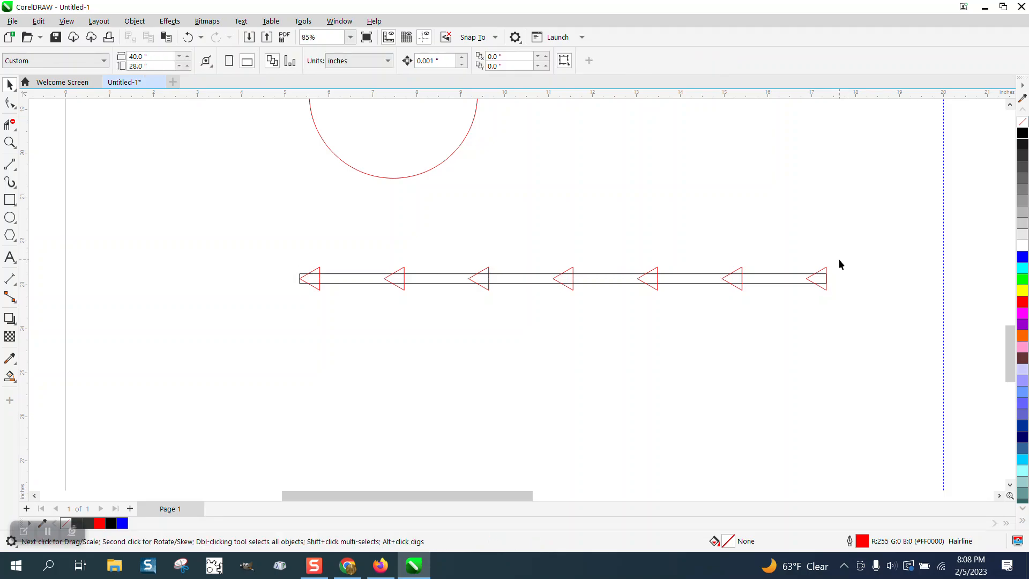
Try to delete the blend's rightmost triangle and undo the deletion
click(825, 268)
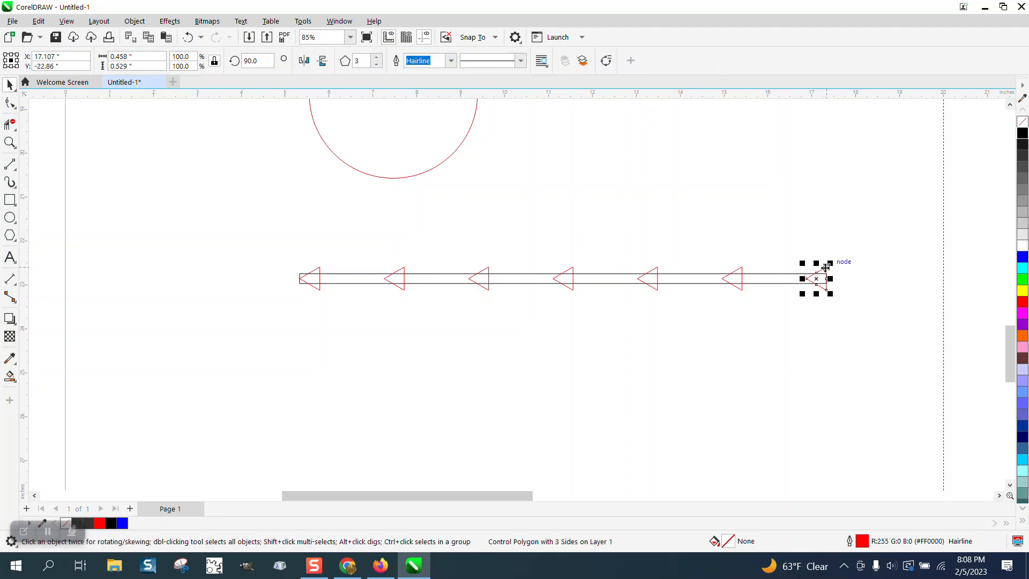
key(Delete)
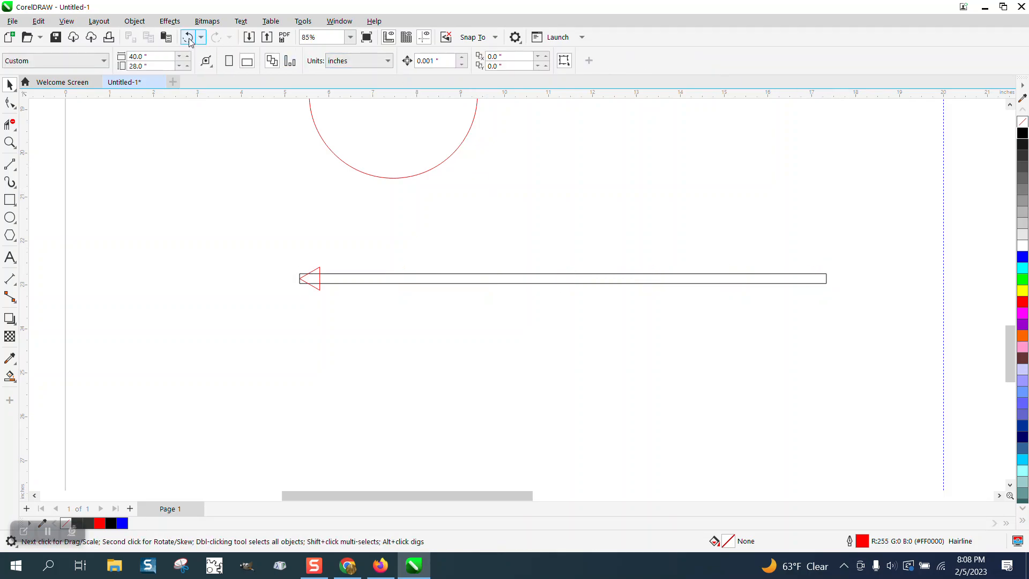
click(189, 39)
Break the blend apart and delete the triangle at the bar's right end
click(142, 23)
click(134, 310)
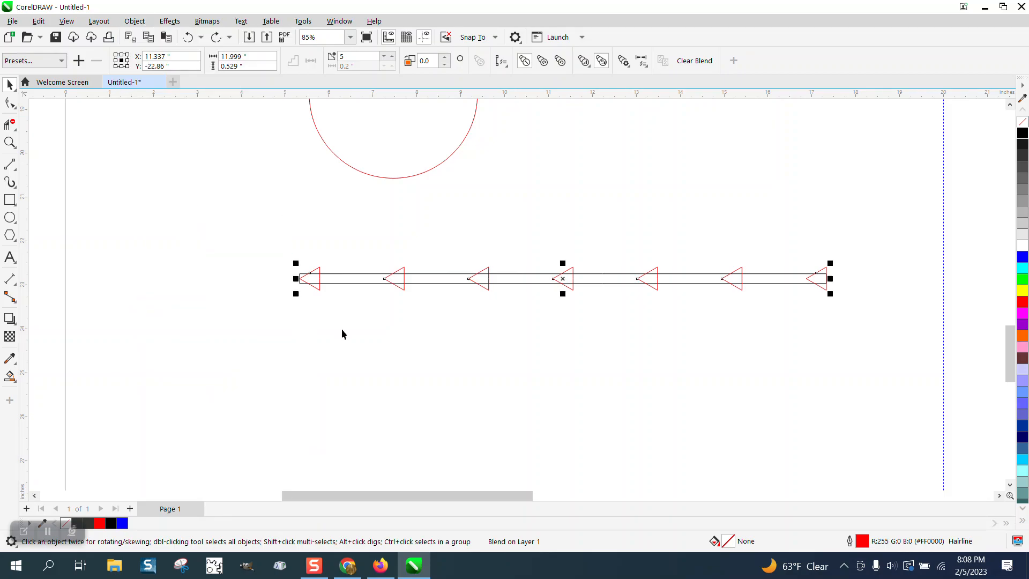
click(743, 329)
click(823, 289)
key(Delete)
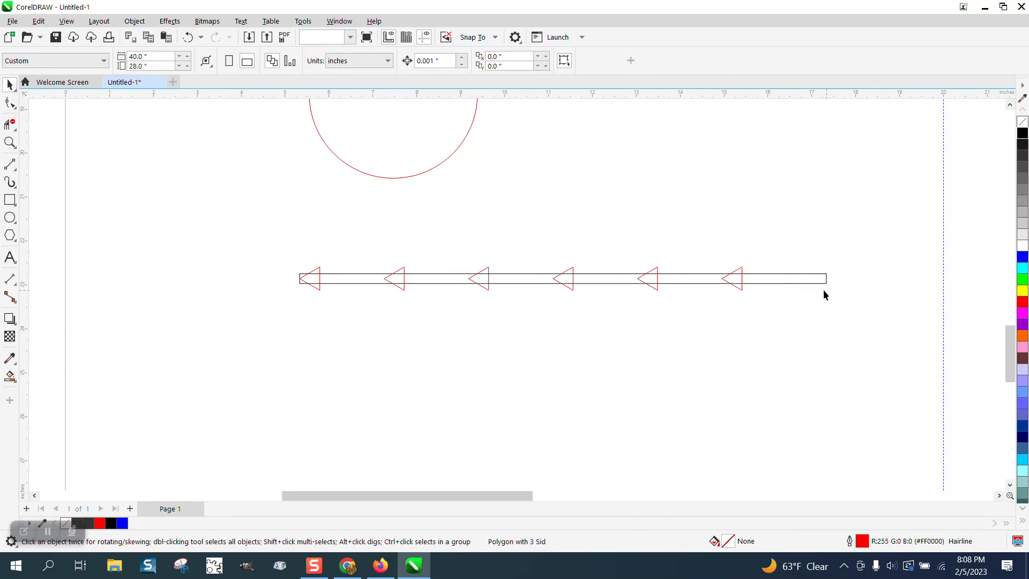
Measure the gap between the first triangle's back edge and the second triangle's tip with a dimension
click(10, 142)
drag(273, 236, 520, 327)
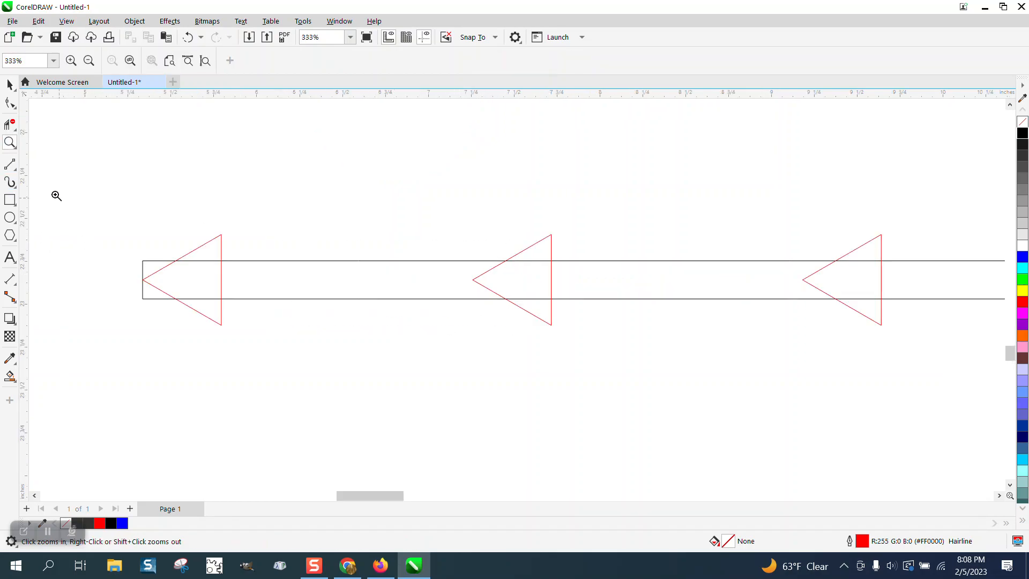
click(14, 283)
click(64, 281)
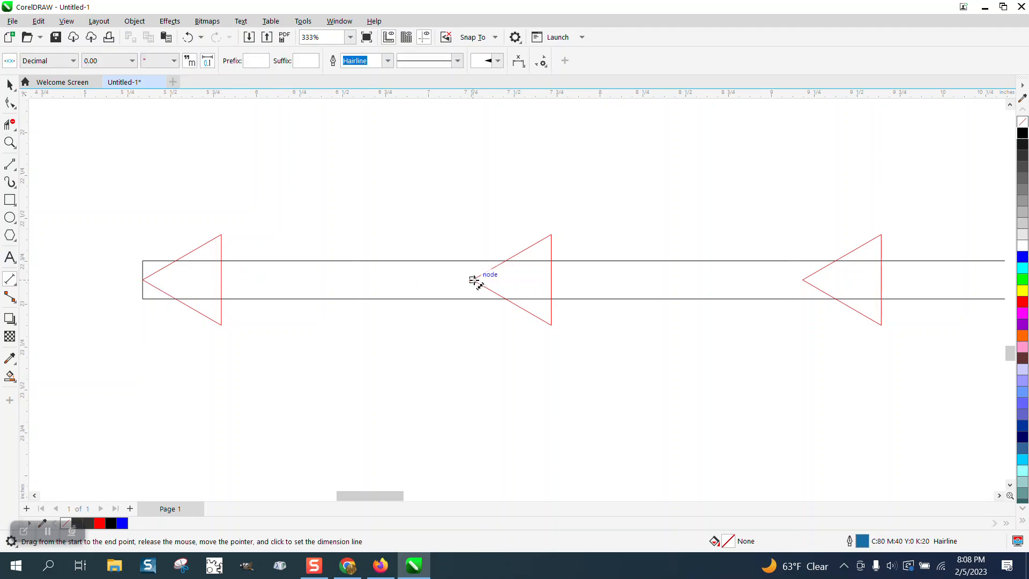
drag(473, 279, 223, 277)
click(223, 277)
scroll(217, 277, down, 5)
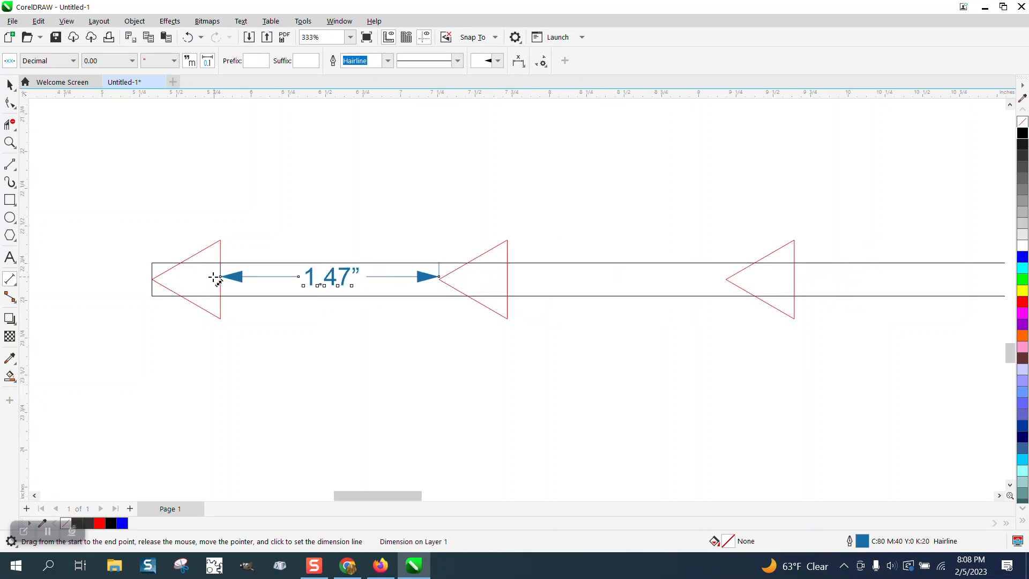
scroll(213, 278, down, 2)
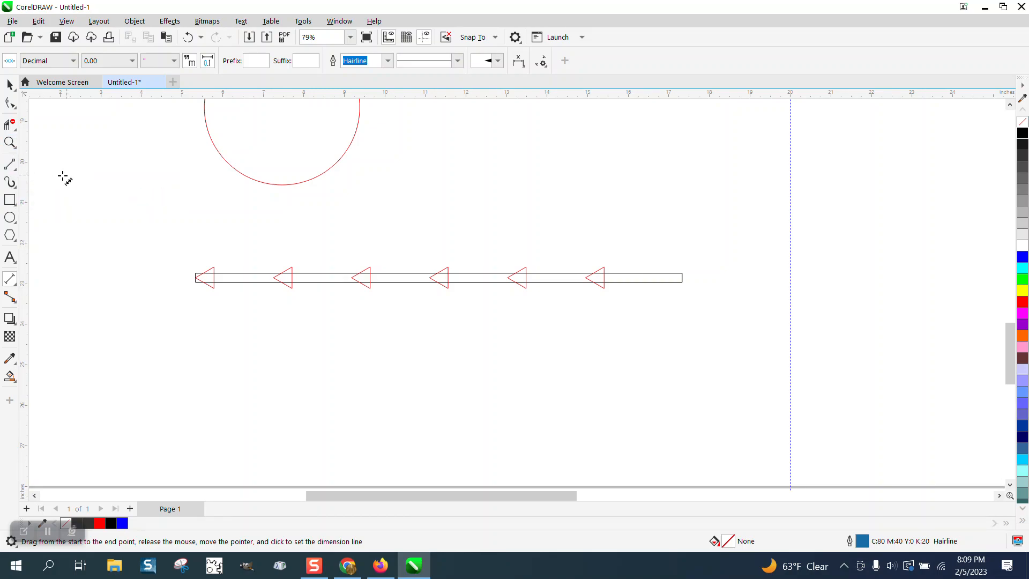
Draw a vertical line about 3.09 inches long and place it on the last triangle's back edge
click(9, 163)
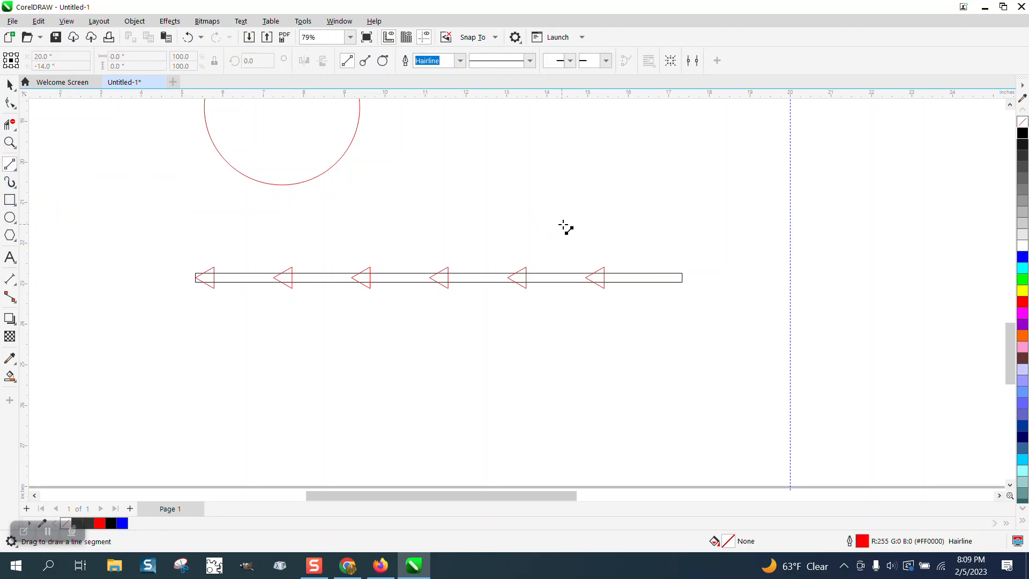
drag(612, 228, 611, 353)
click(9, 84)
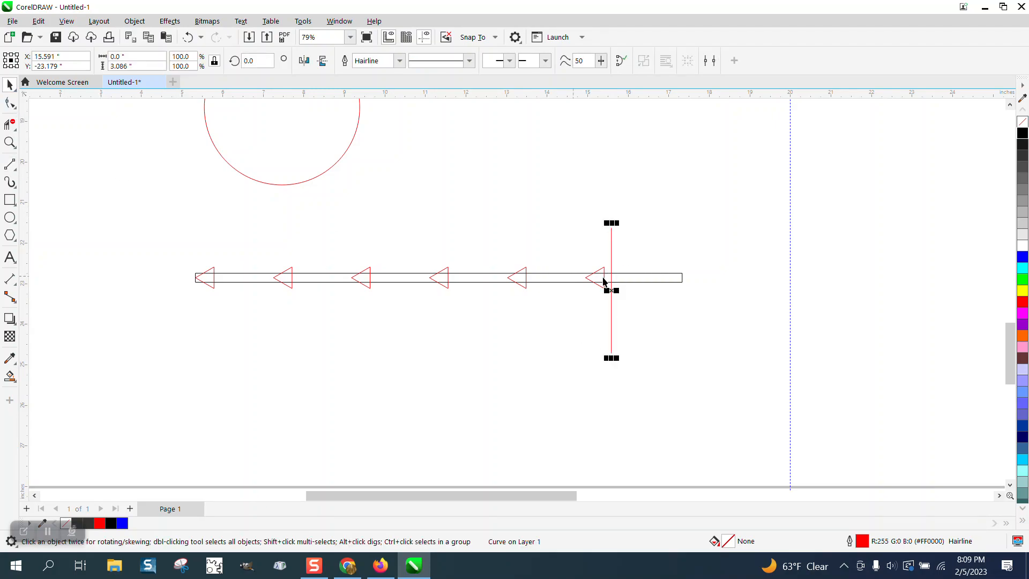
drag(611, 290, 604, 289)
Set the nudge distance to 1.47 inches and nudge the vertical line right by that amount
click(545, 200)
click(430, 62)
double_click(440, 61)
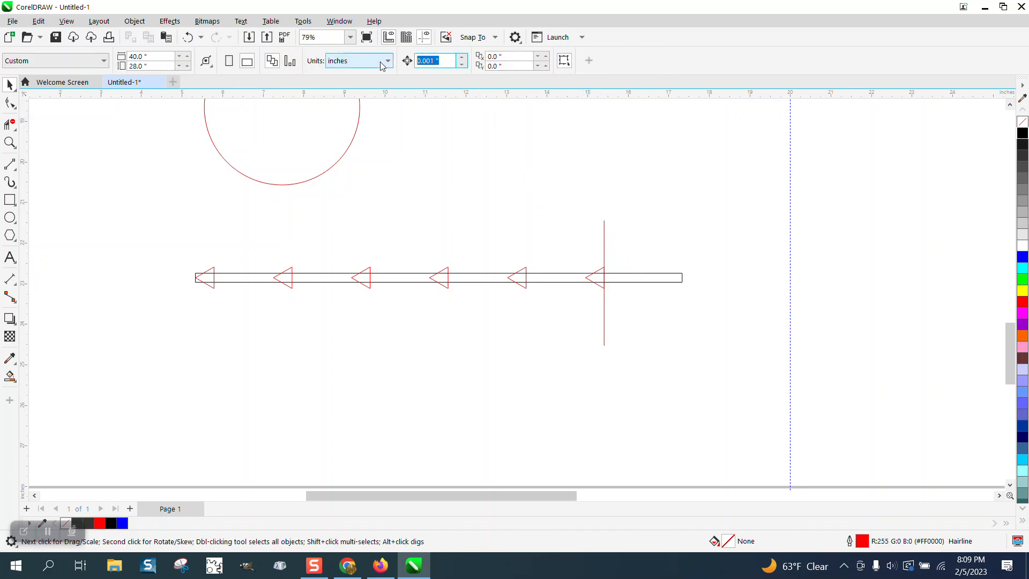
text(1.47)
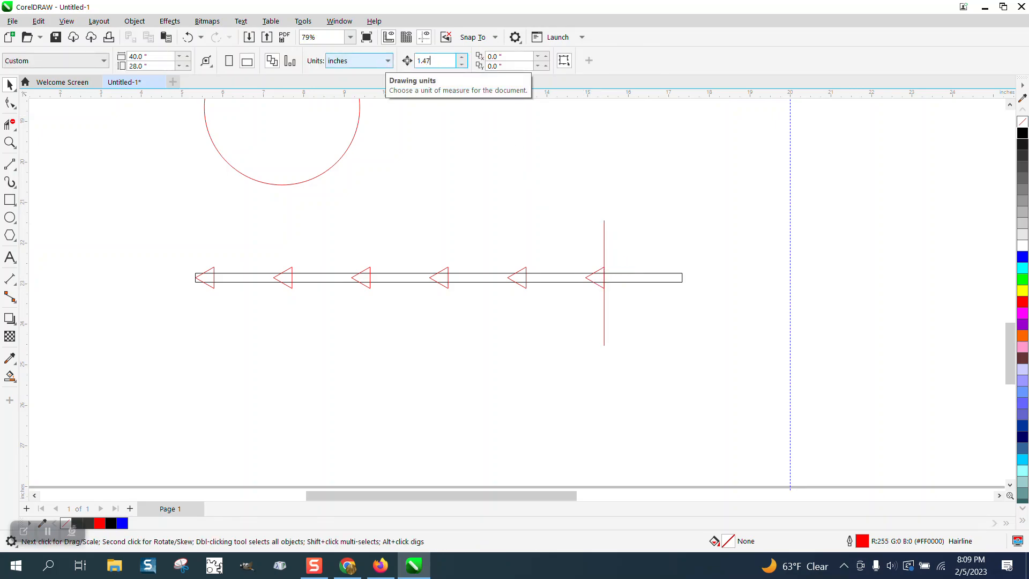
click(605, 241)
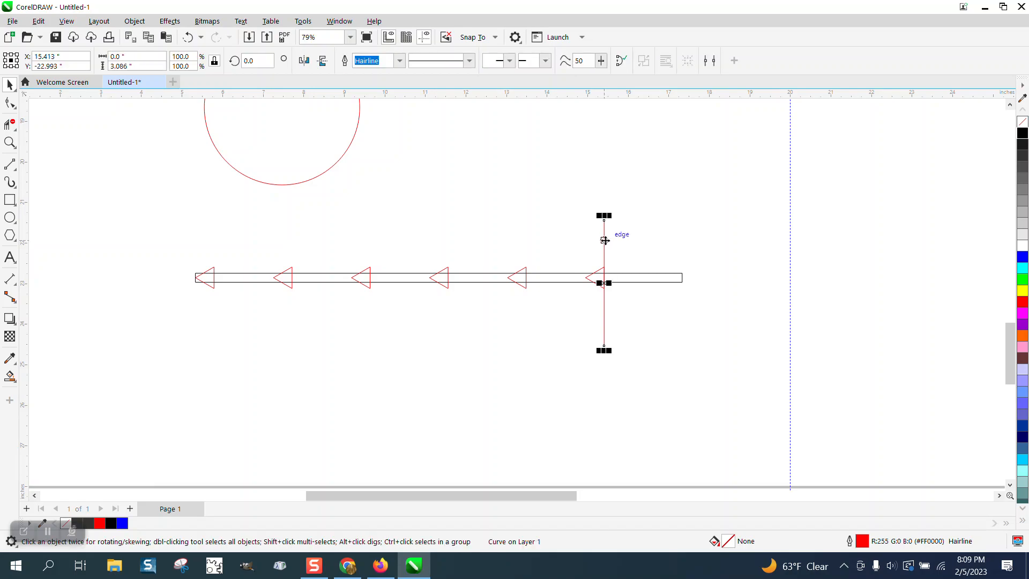
key(Right)
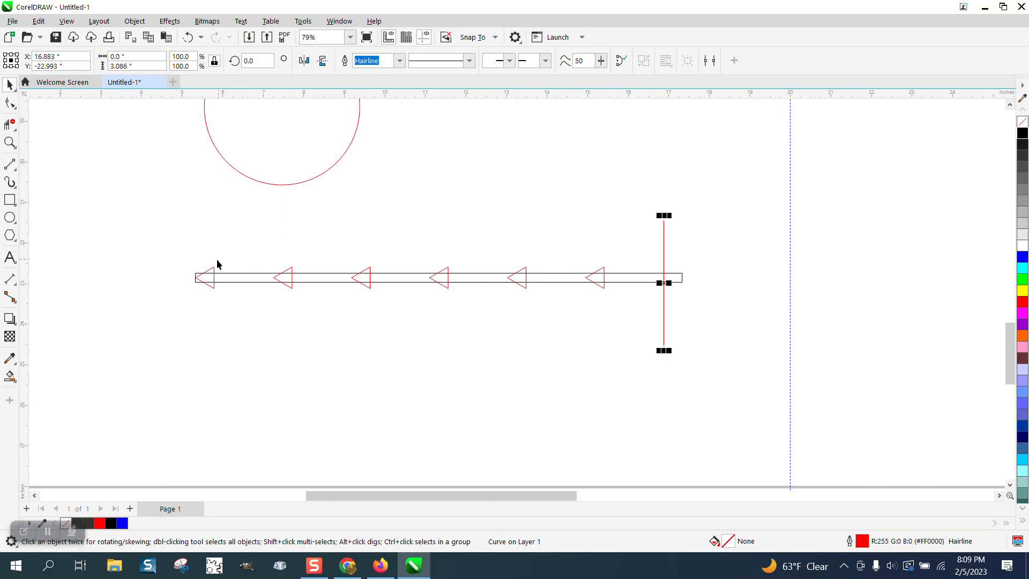
Move the long bar 1.47 inches down, clear of the row of triangles
click(262, 282)
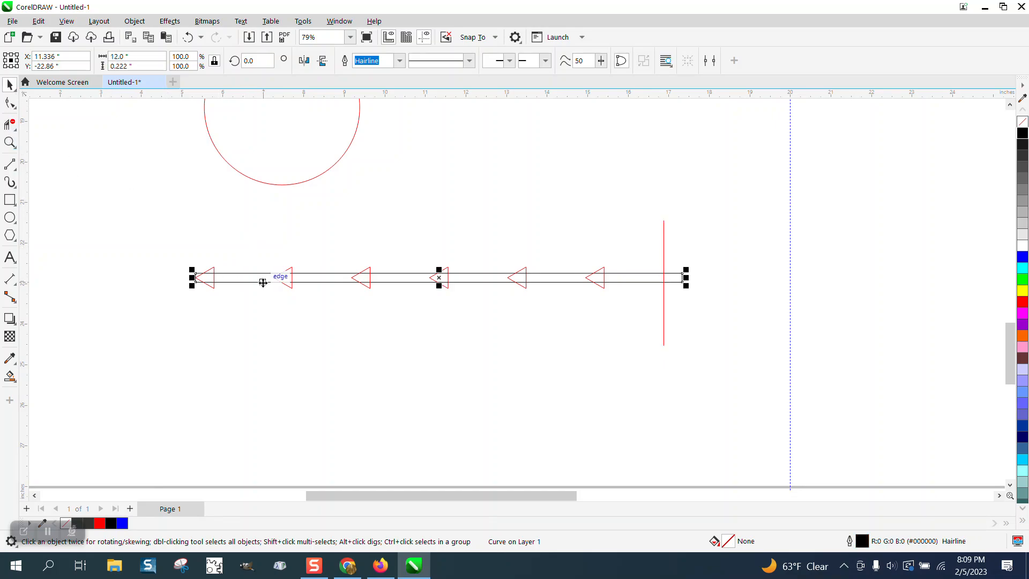
key(Down)
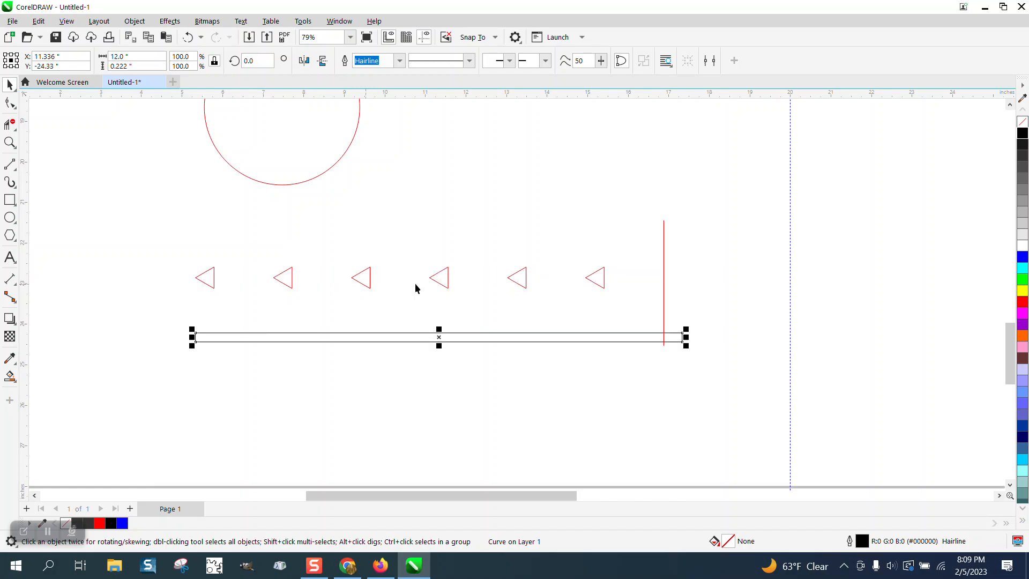
click(10, 376)
click(246, 341)
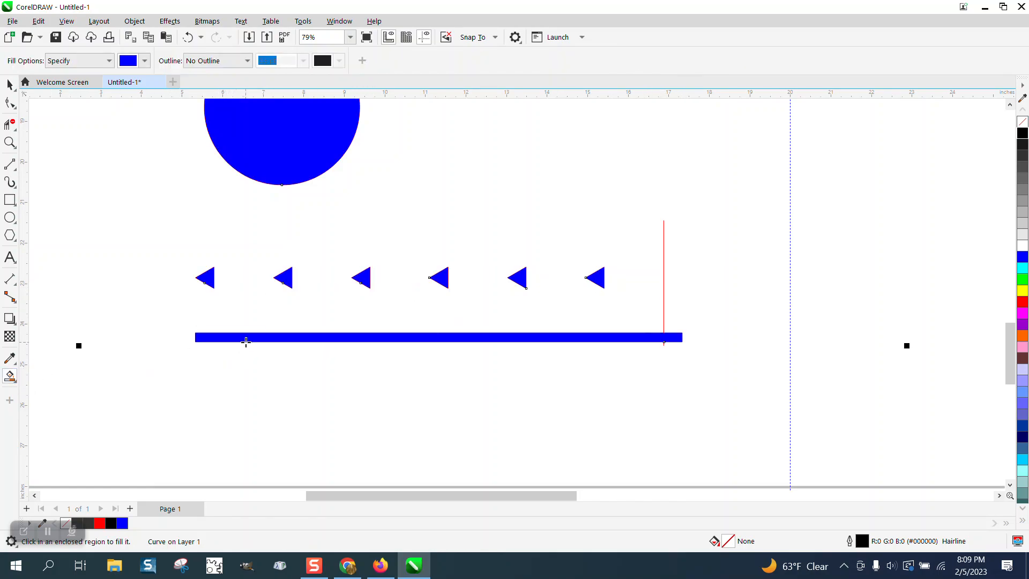
click(187, 37)
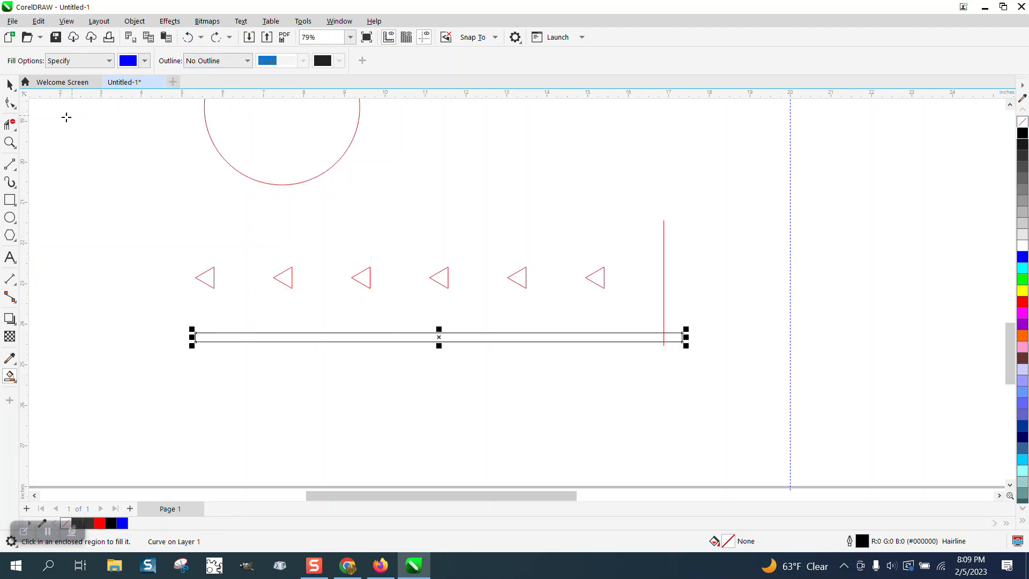
Smart-fill the part of the long bar before the vertical line in blue and nudge it 1.47 inches up onto the triangles
click(10, 142)
drag(644, 324, 697, 362)
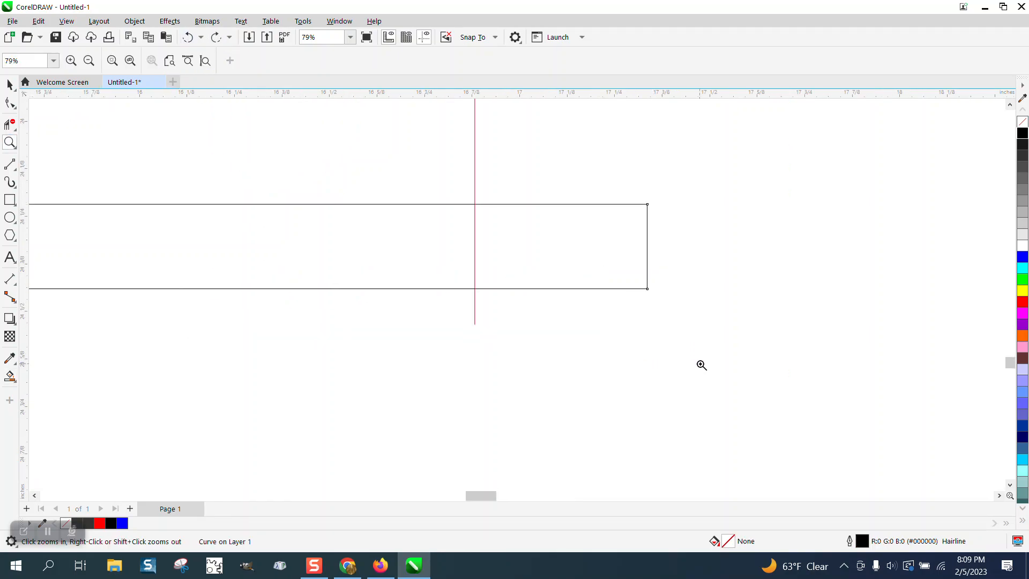
scroll(696, 360, down, 4)
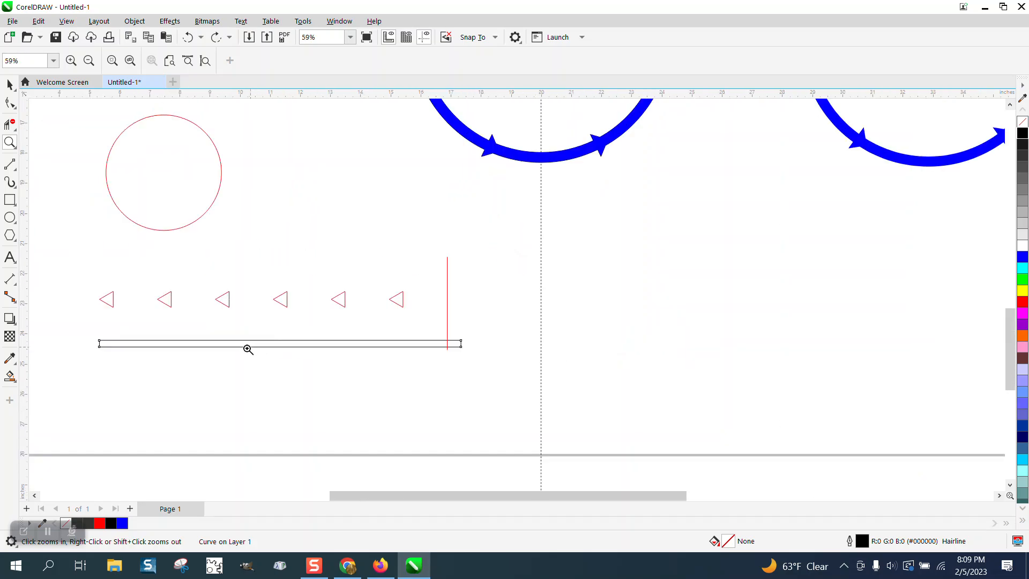
click(9, 375)
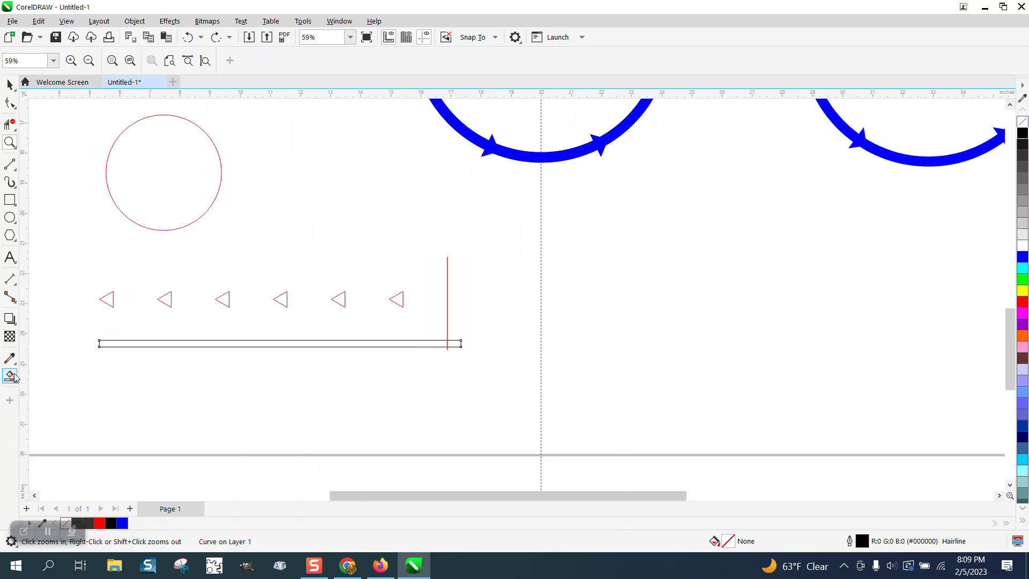
click(181, 343)
scroll(378, 386, down, 2)
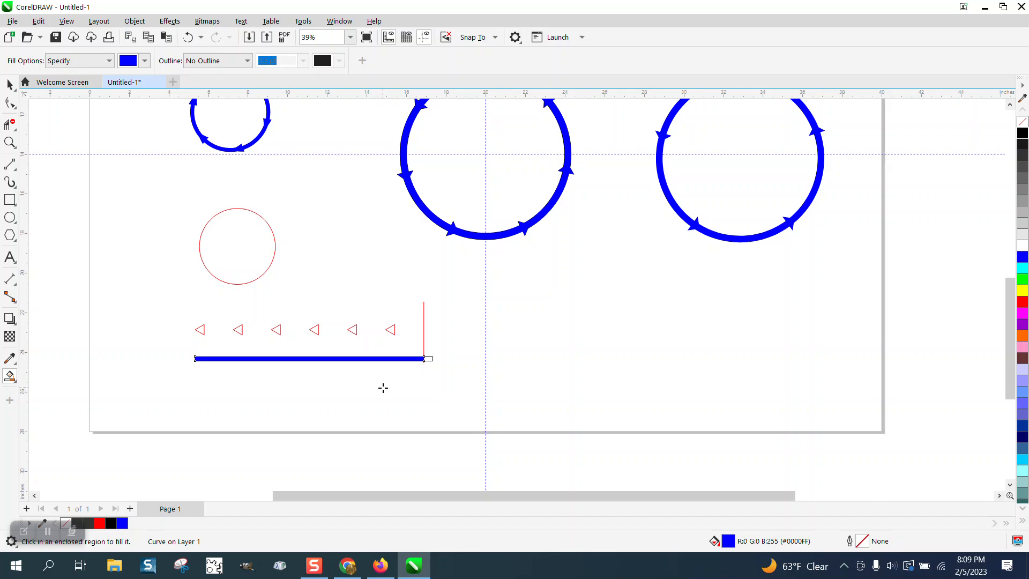
key(Up)
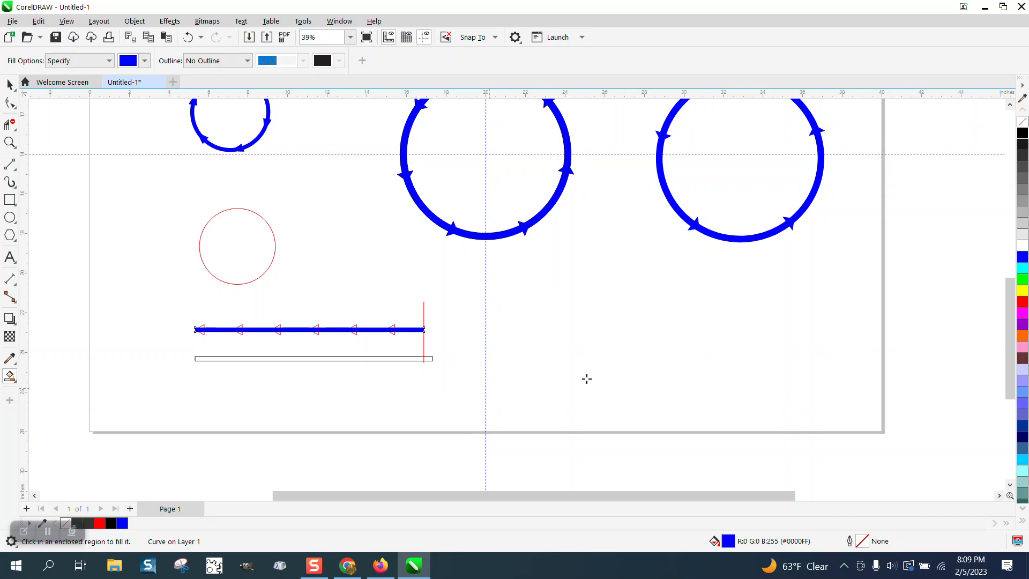
Remove the shortened bar's fill and give it a black outline
click(1022, 133)
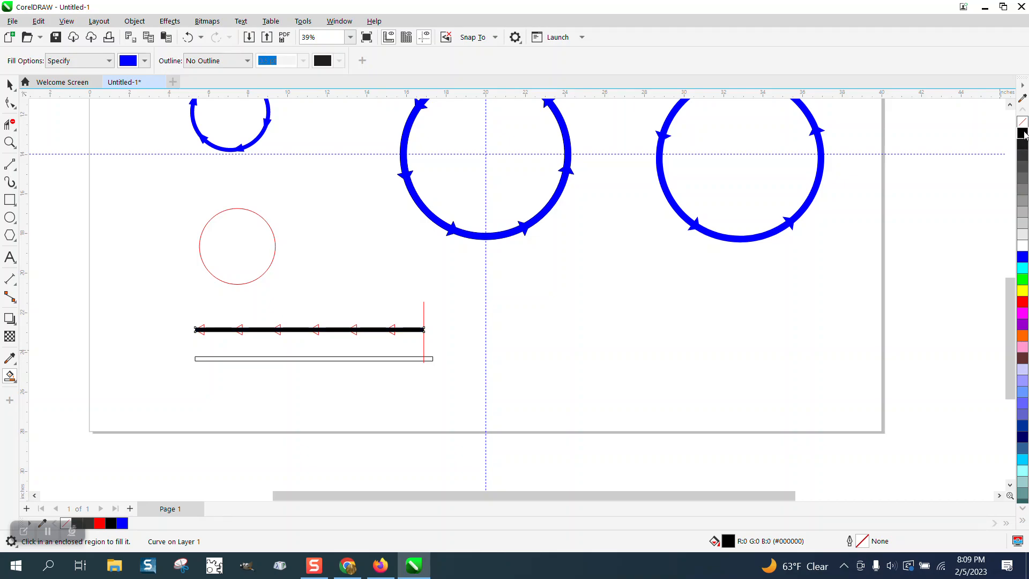
click(1022, 122)
right_click(1022, 133)
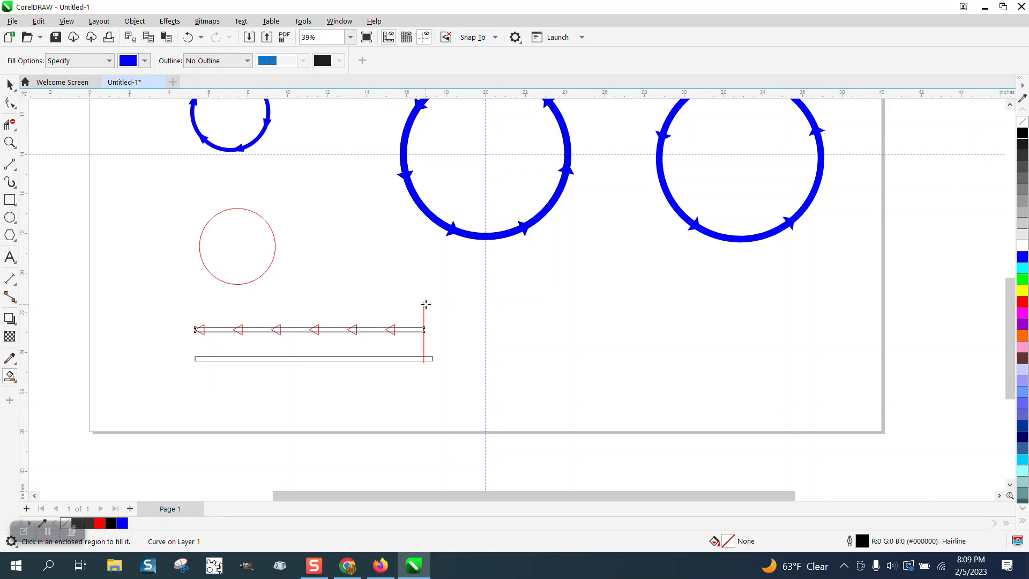
Delete the red vertical line and the original long bar below the triangles
click(10, 84)
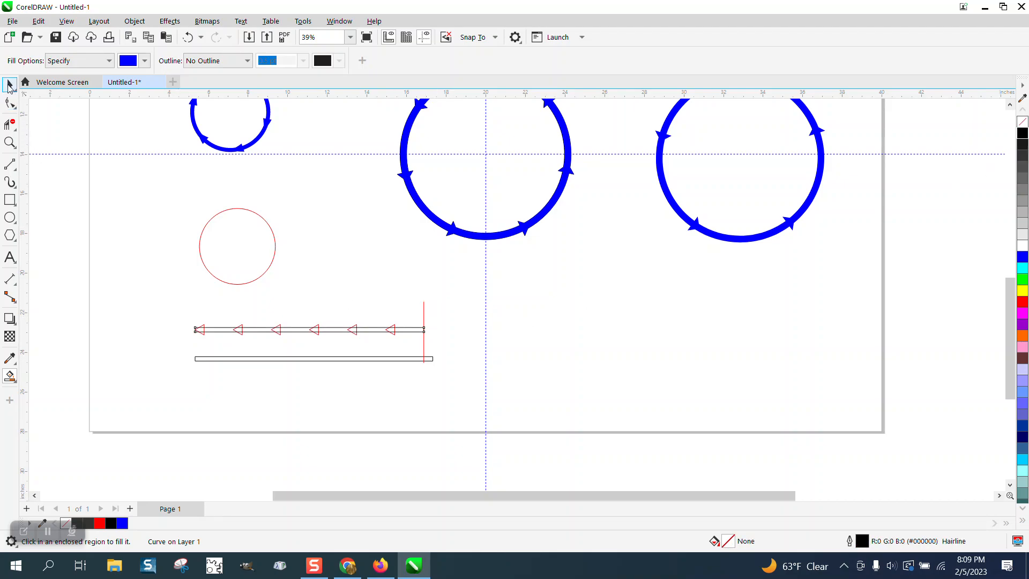
click(424, 310)
key(Delete)
click(400, 360)
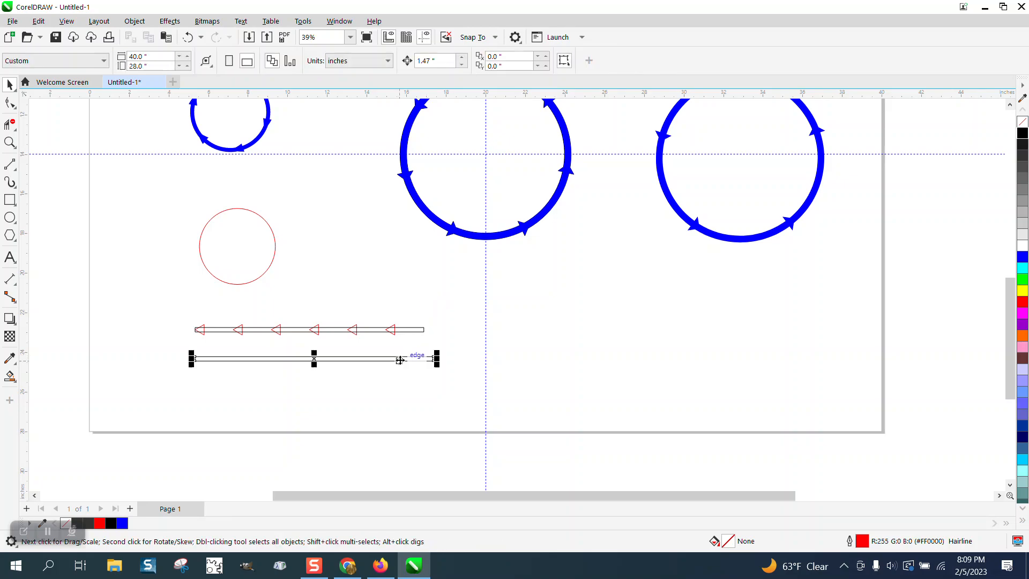
key(Delete)
Scale the triangles and bar together proportionally to 12 inches wide and weld them into one arrow strip
drag(465, 385, 467, 382)
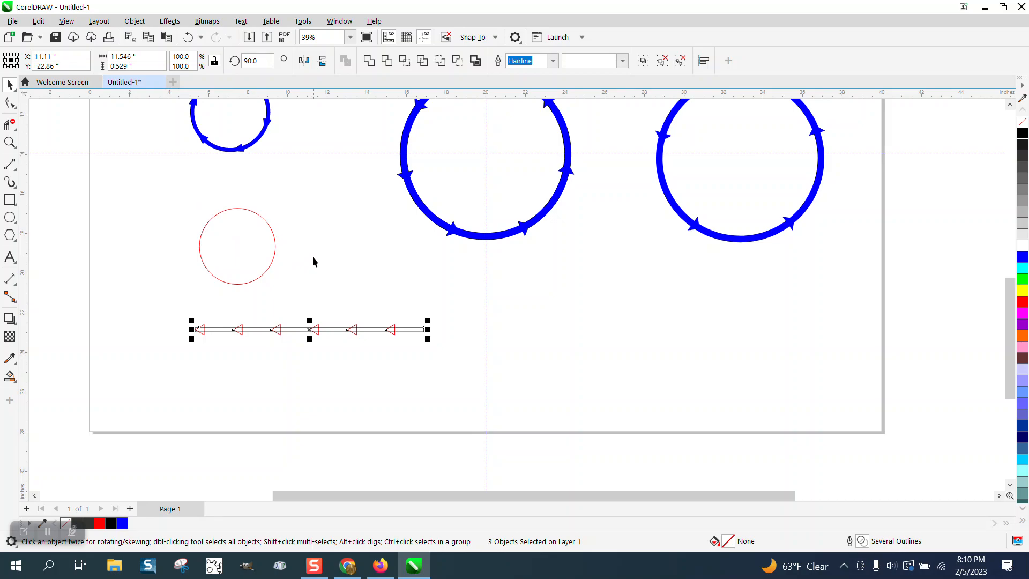
click(210, 61)
drag(144, 57, 89, 57)
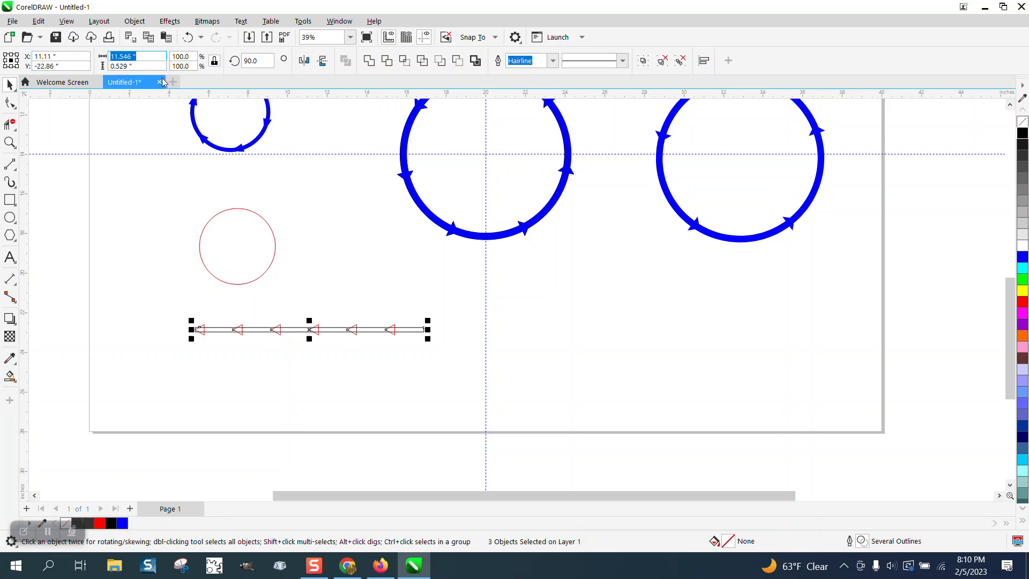
text(12)
key(Return)
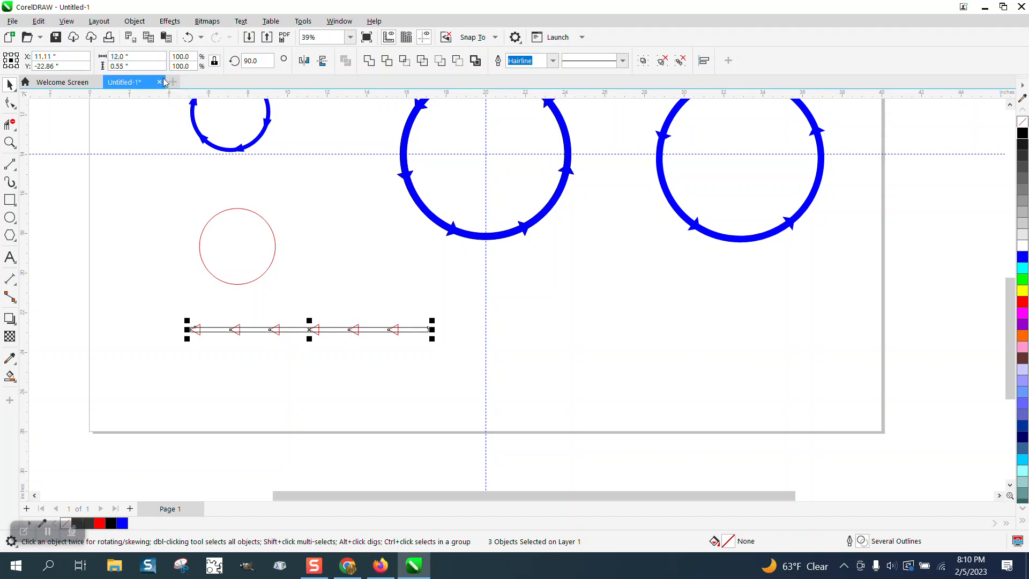
drag(156, 310, 475, 385)
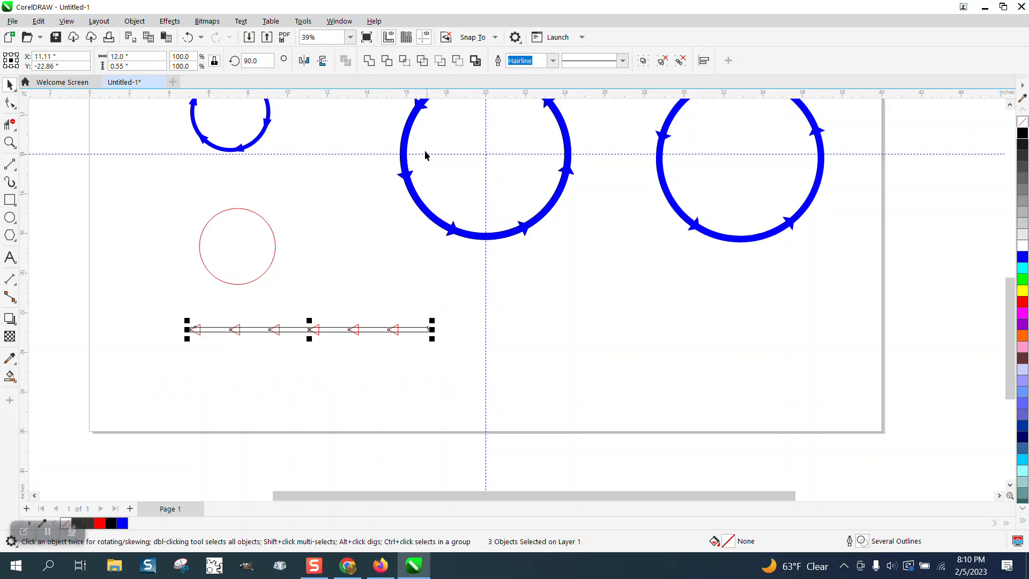
click(378, 62)
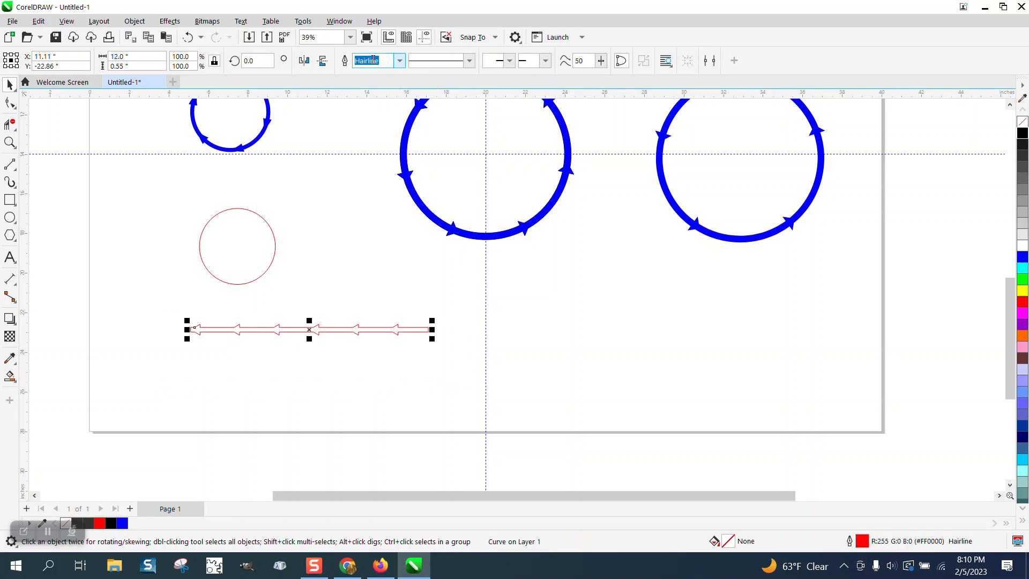
Create a blue smart-filled copy of the arrow strip and move it down by two 1.47-inch nudges
click(11, 378)
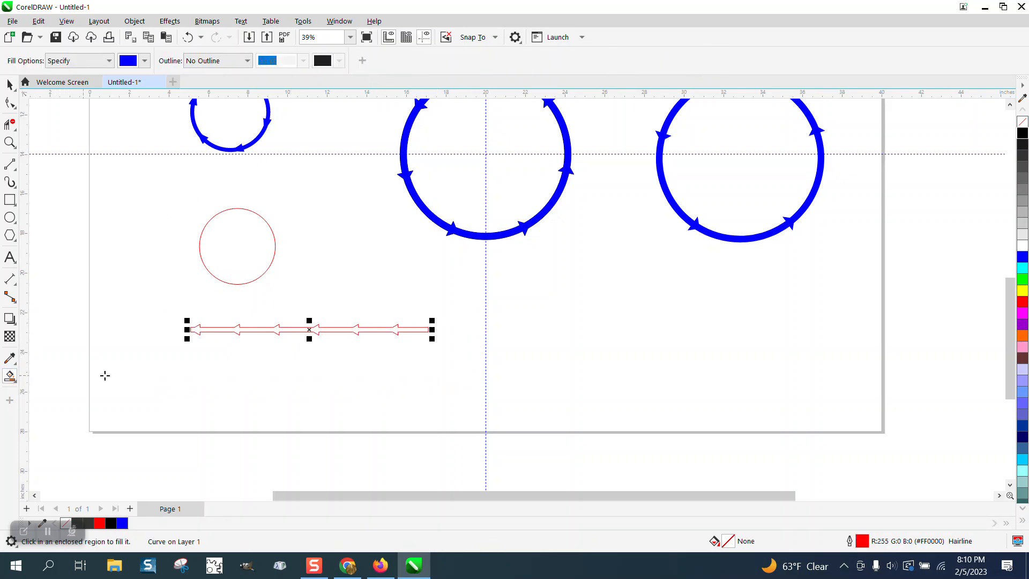
click(251, 331)
key(Down)
key(Down)
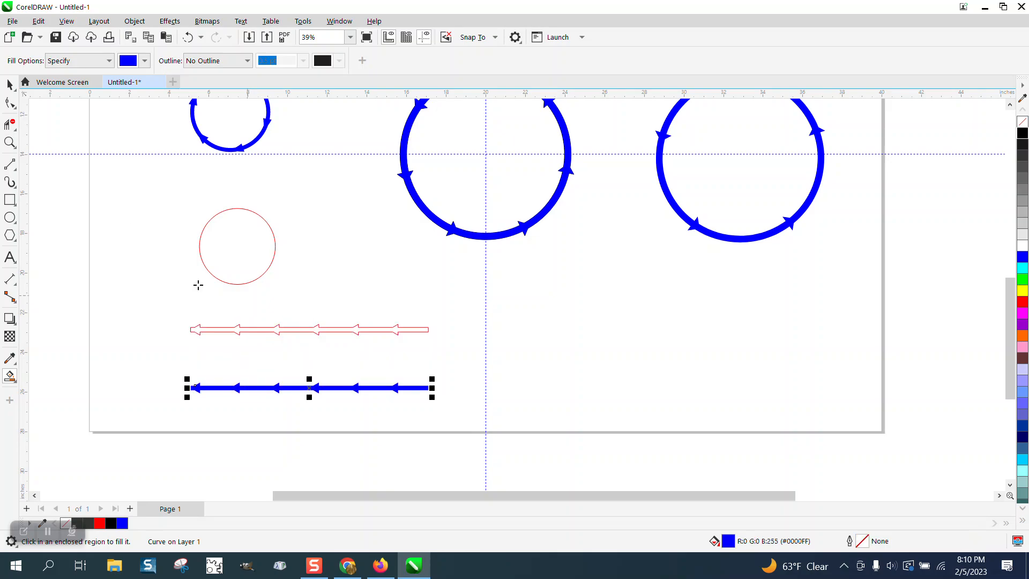
Save the blue arrow strip as a custom Artistic Media brush named "arrowv"
click(16, 187)
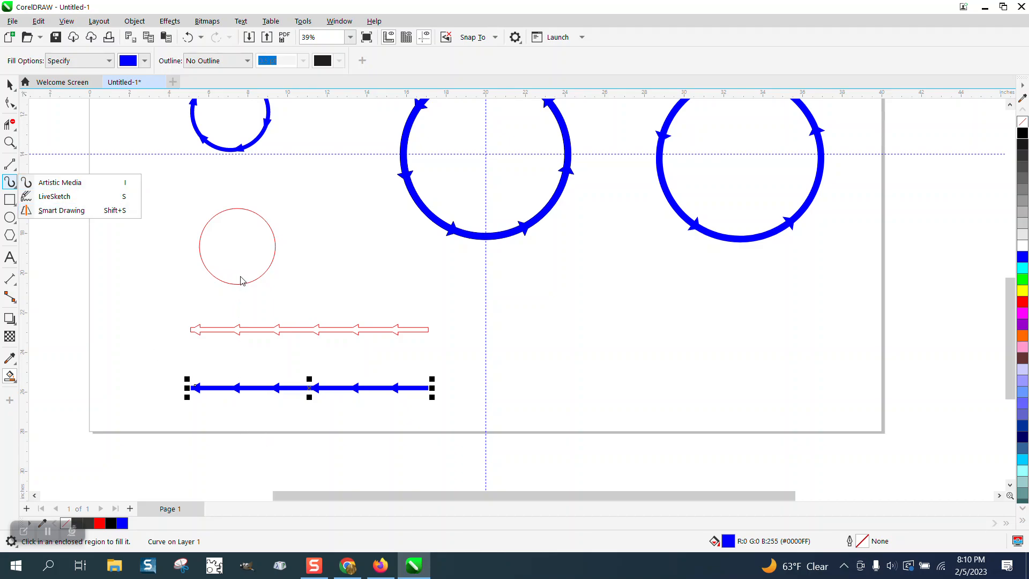
click(81, 182)
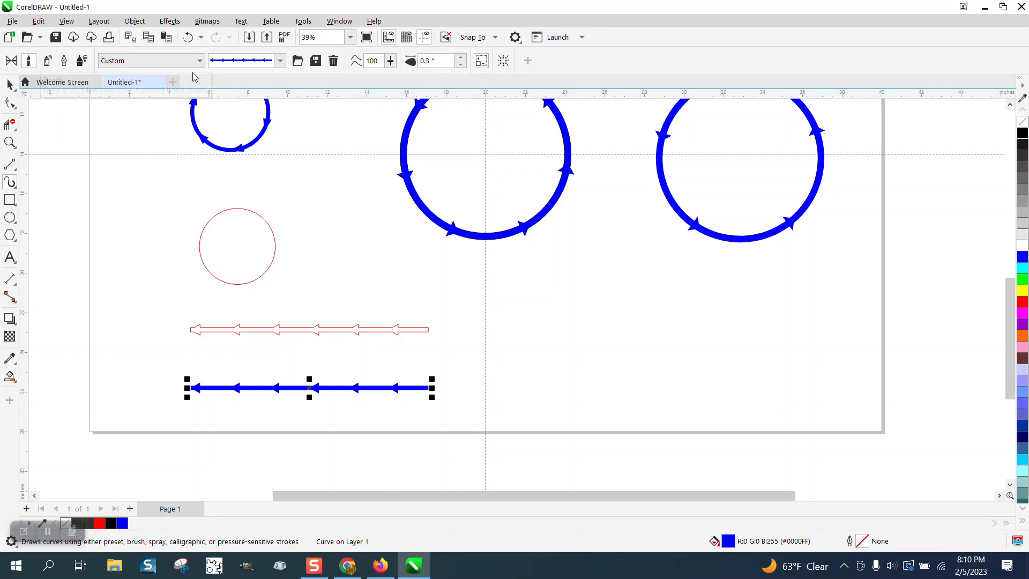
click(316, 61)
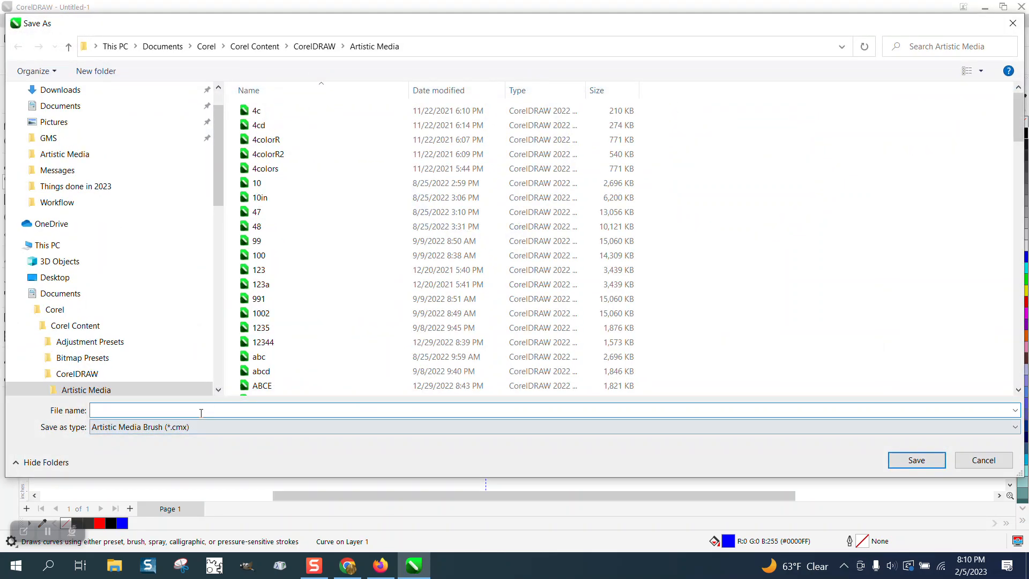
text(arrow)
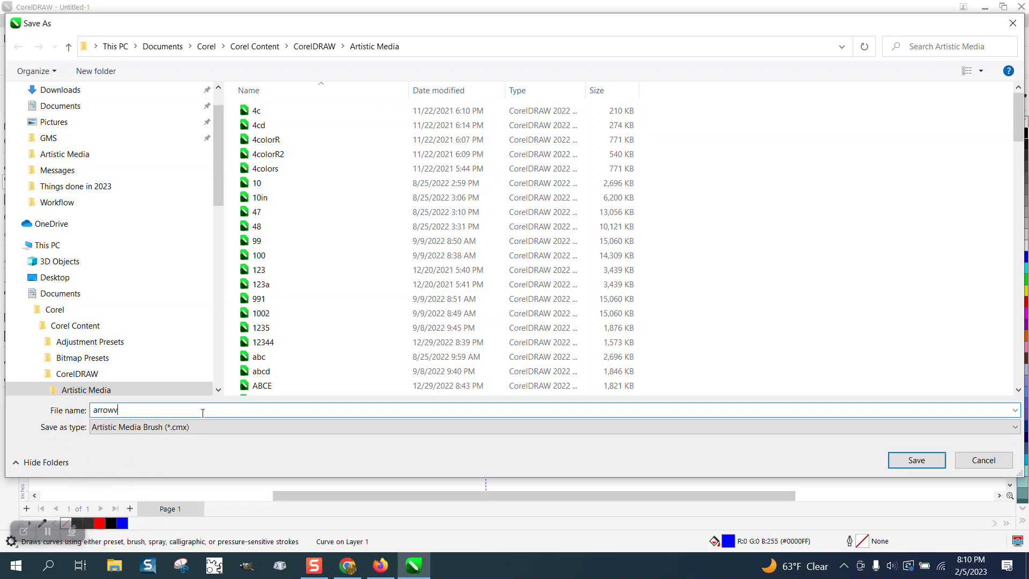
click(917, 459)
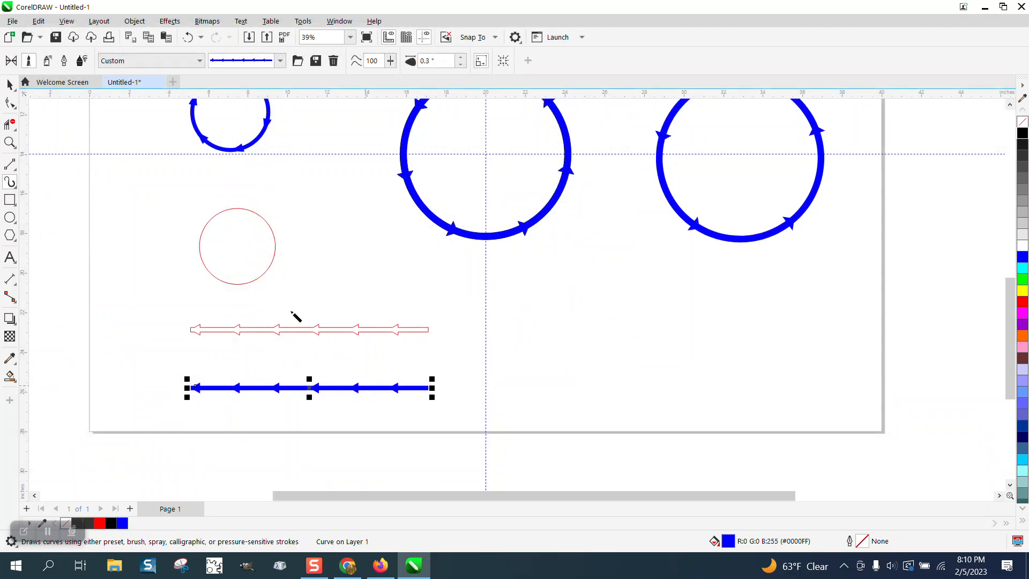
Apply the arrow brush to the red circle and reduce its stroke width to 0.03 inches
click(238, 210)
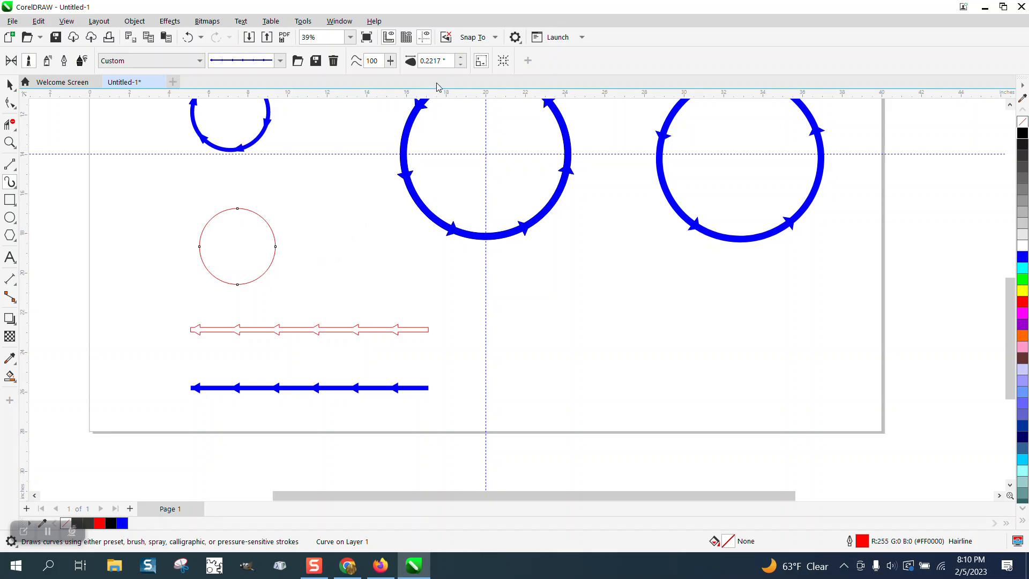
click(461, 64)
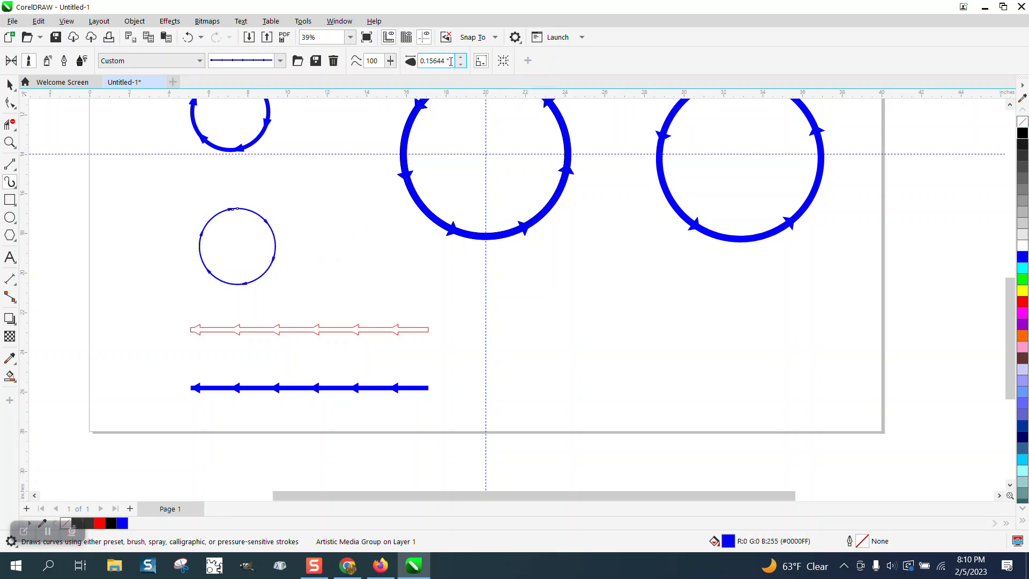
click(461, 64)
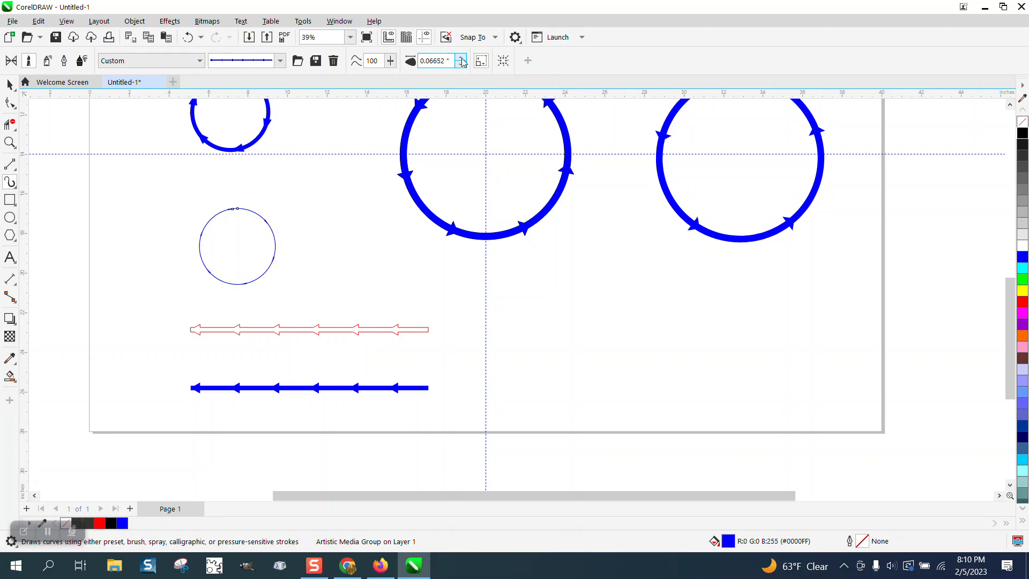
click(461, 65)
click(461, 65)
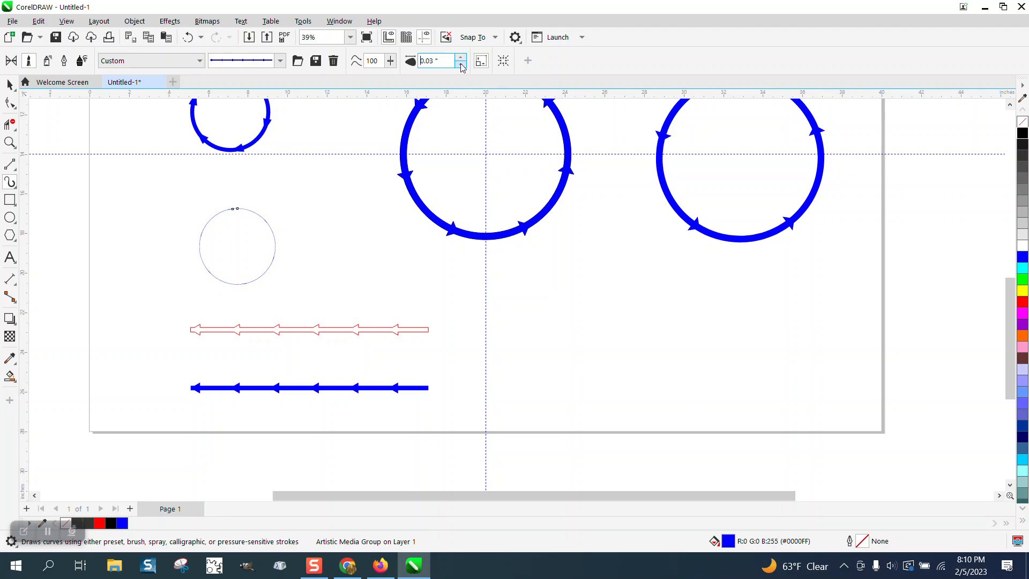
Try stroke widths of 0.1 and 0.3 inches for the circle's arrow brush
drag(445, 61, 397, 63)
key(BackSpace)
key(Return)
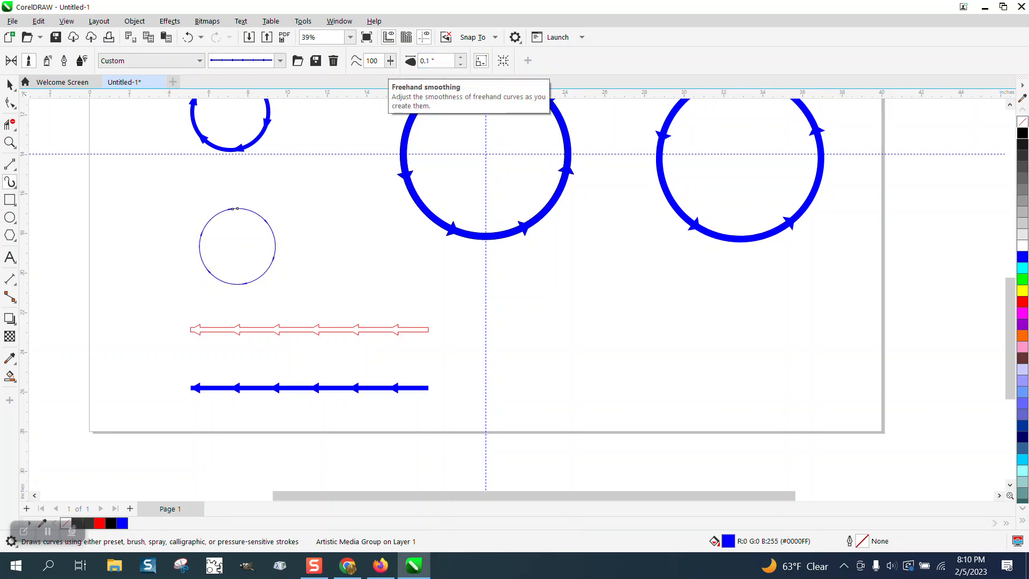
drag(435, 61, 410, 61)
text(.3)
key(Return)
Set the stroke width of the circle's arrow brush to 0.5 inches
drag(445, 62, 410, 63)
text(.5)
key(Return)
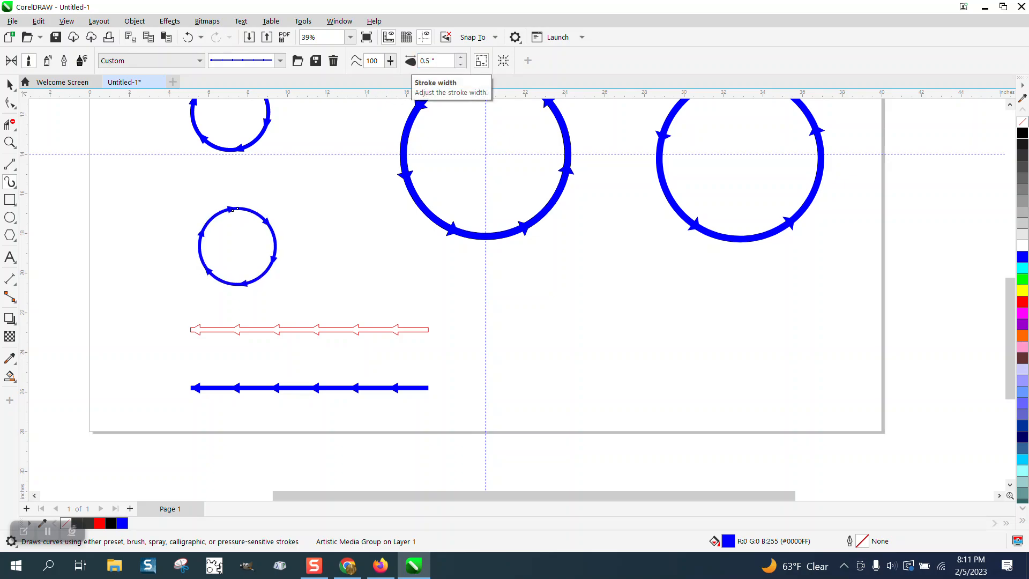
Examine the arrow shapes and spacing around the brushed circle up close, and compare it with the other arrow circles
click(9, 143)
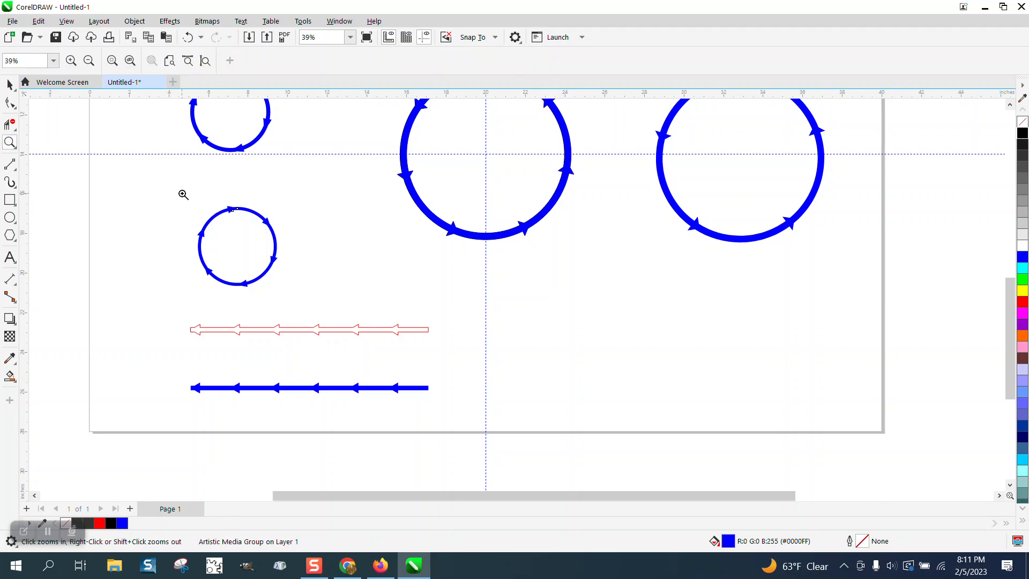
drag(184, 194, 315, 299)
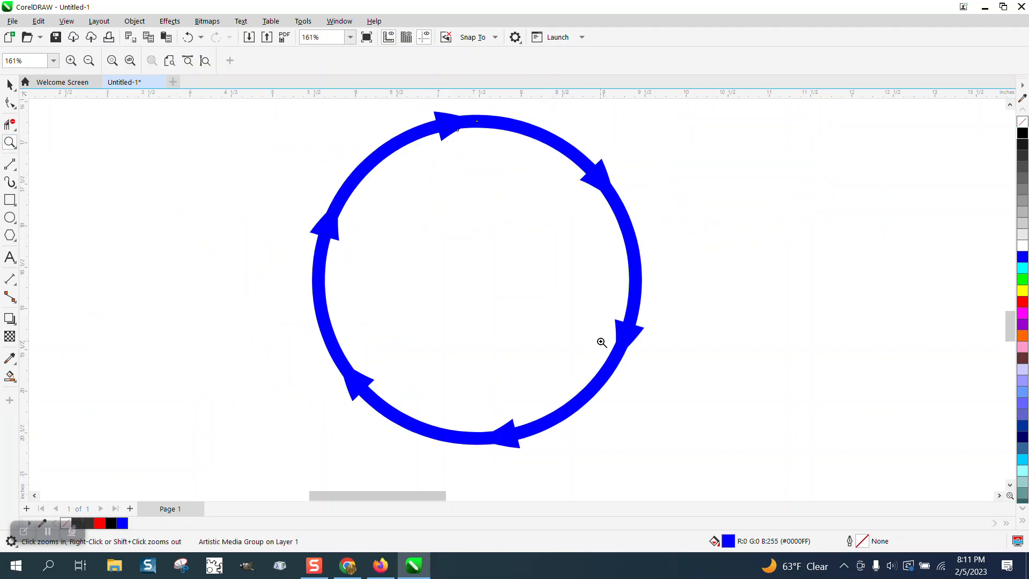
scroll(486, 213, down, 1)
scroll(486, 213, down, 2)
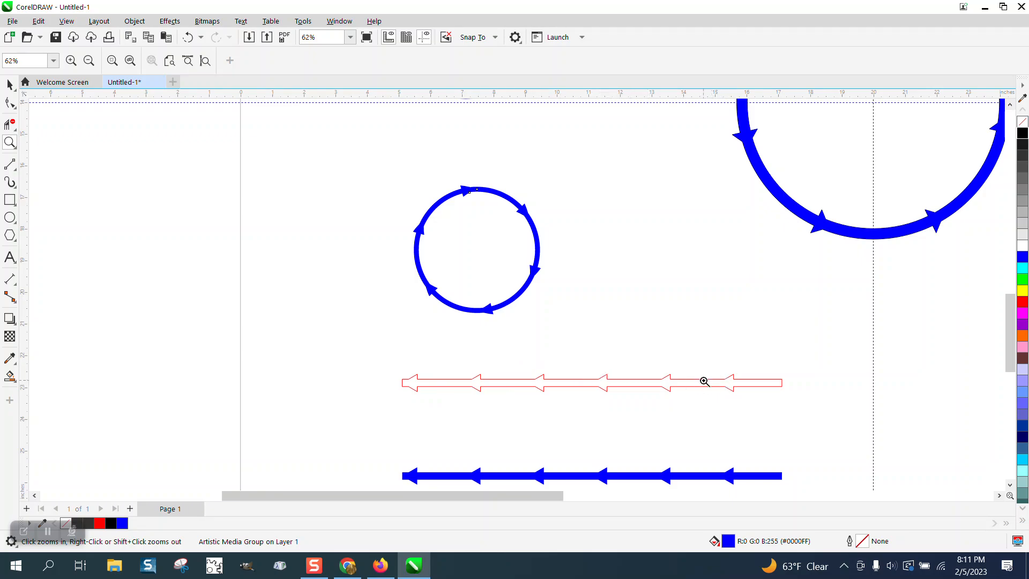
drag(389, 178, 634, 326)
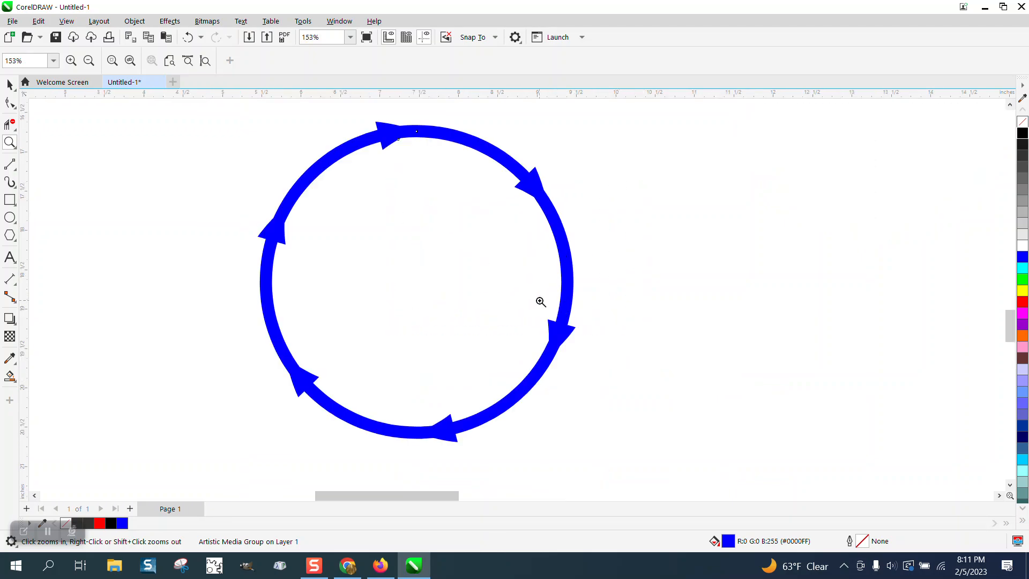
scroll(418, 278, down, 1)
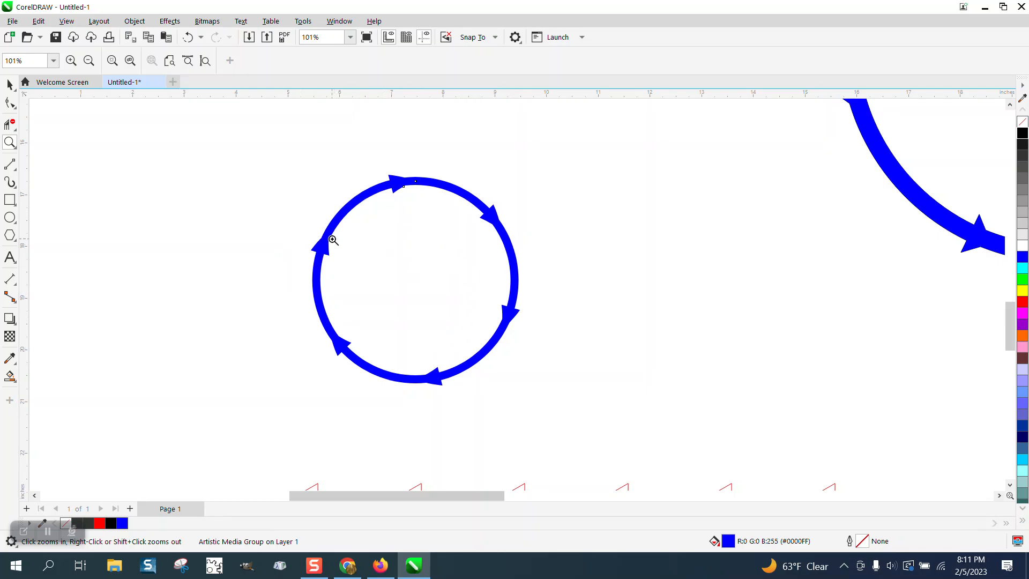
scroll(381, 290, down, 2)
scroll(394, 280, down, 1)
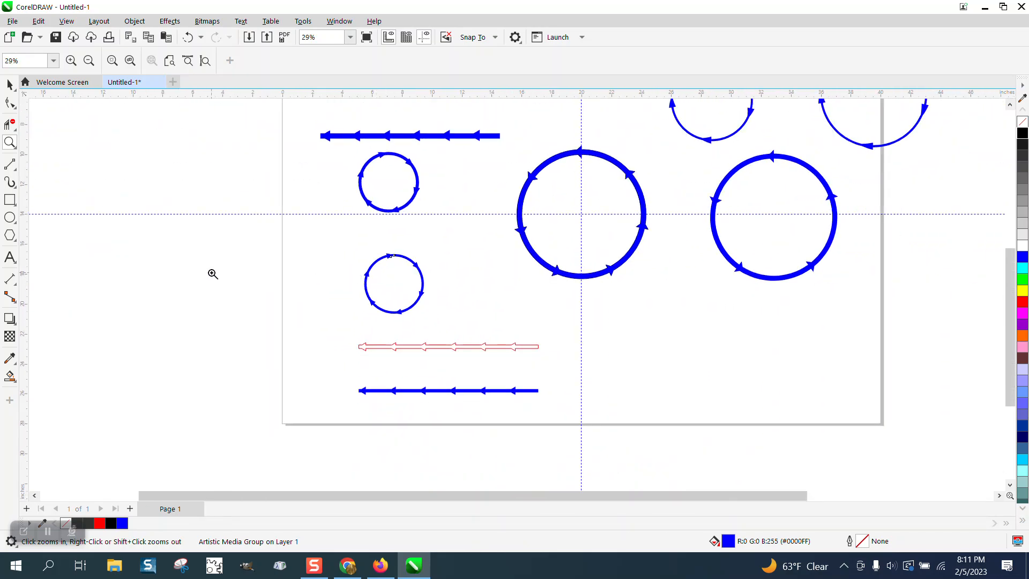
Draw a circle outside the page, left of the small arrow circles, and enlarge it to about 5.66 inches across
click(10, 217)
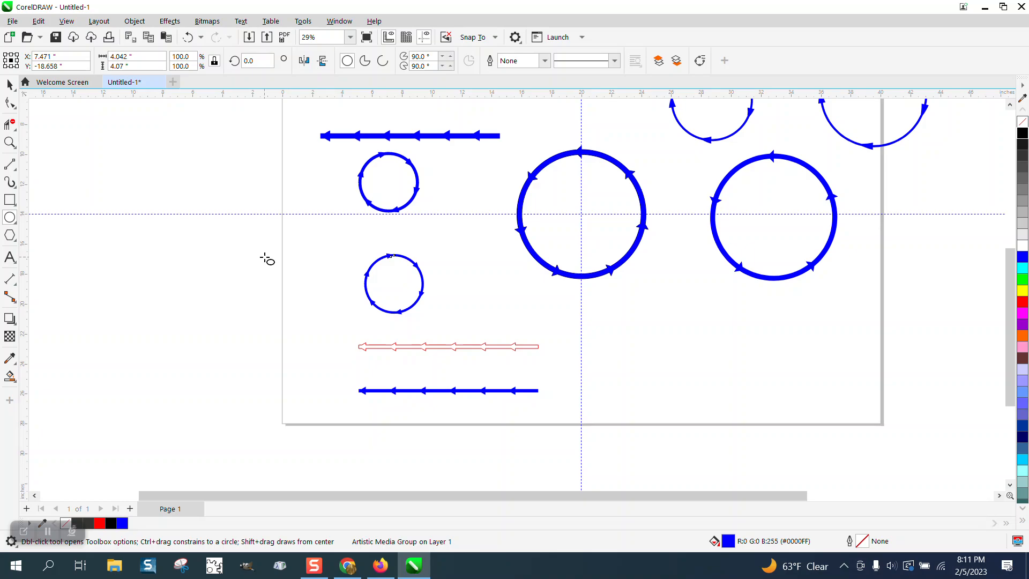
drag(263, 258, 207, 315)
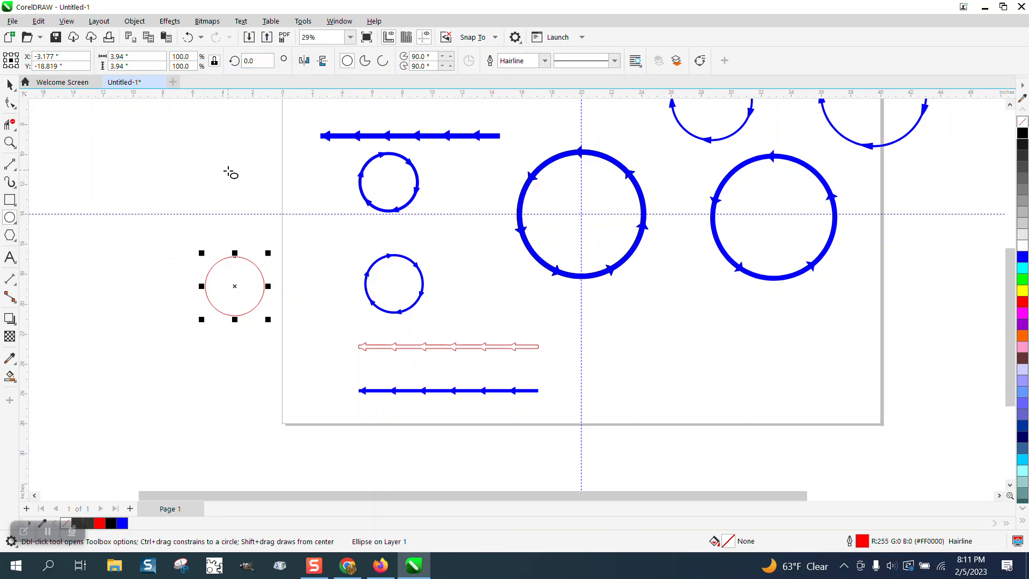
click(10, 85)
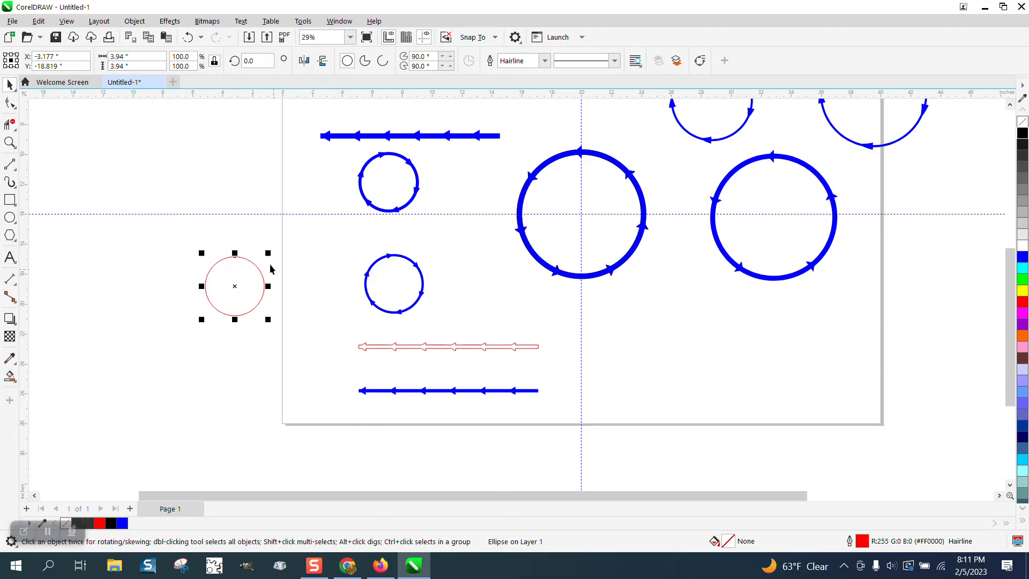
drag(202, 318, 174, 344)
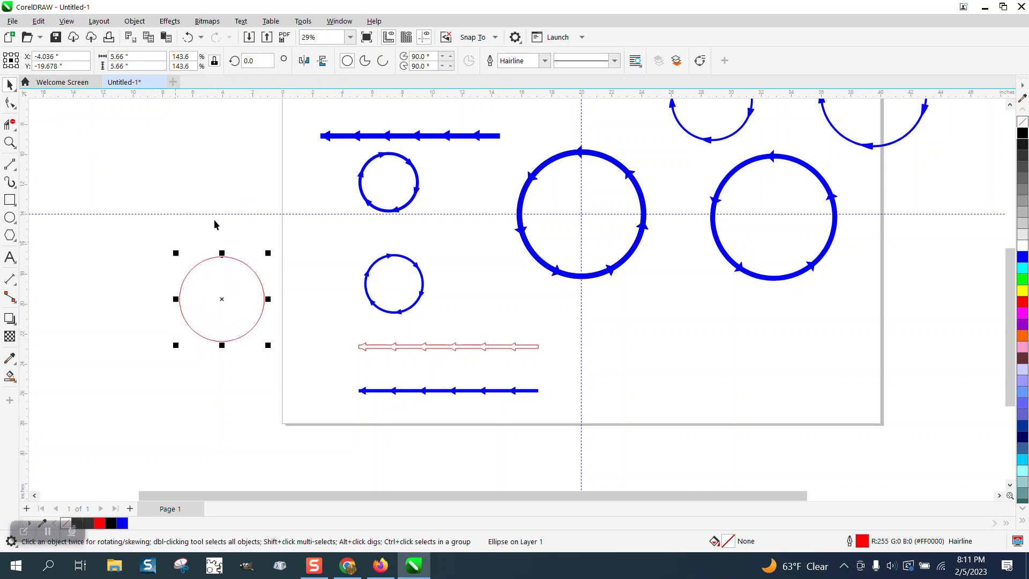
Convert the new red circle to curves and break it apart at its top node
click(134, 21)
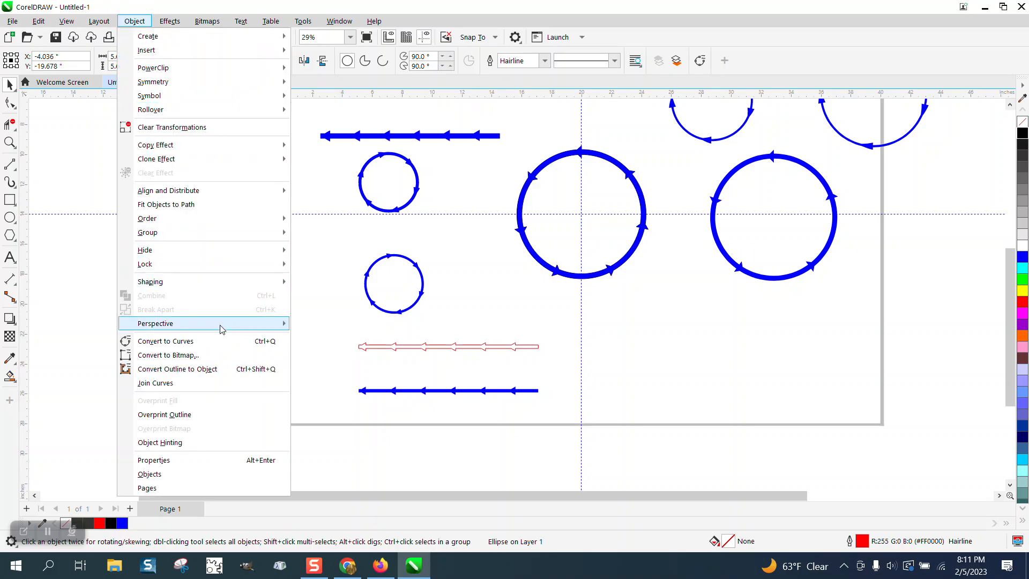
click(210, 341)
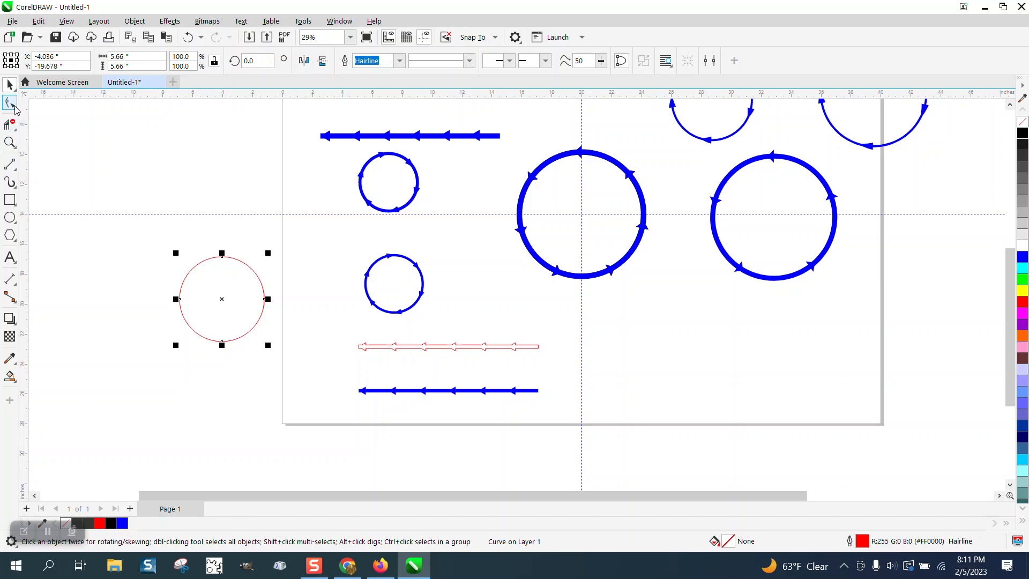
drag(134, 232, 283, 349)
click(10, 143)
drag(169, 247, 383, 354)
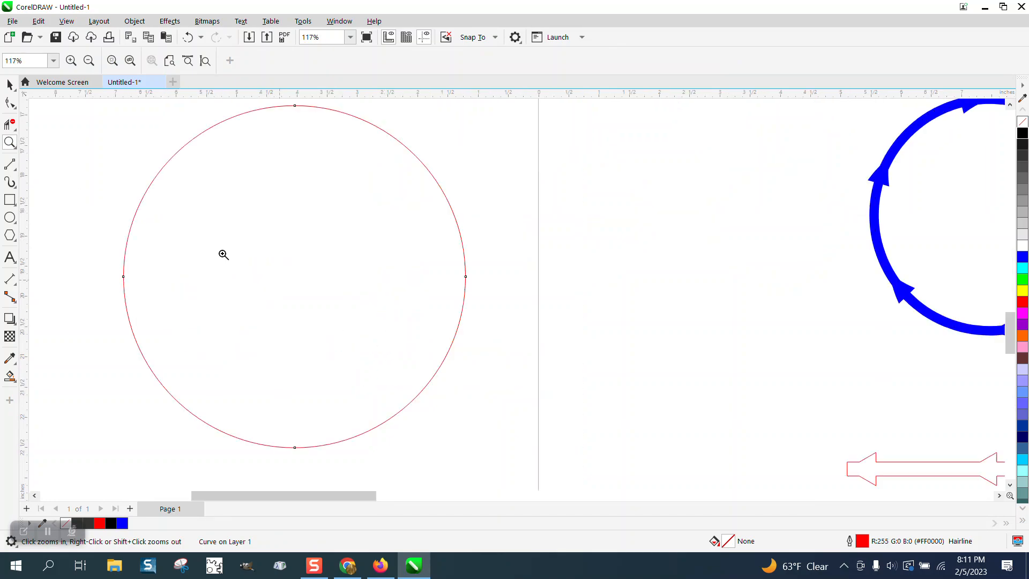
click(20, 112)
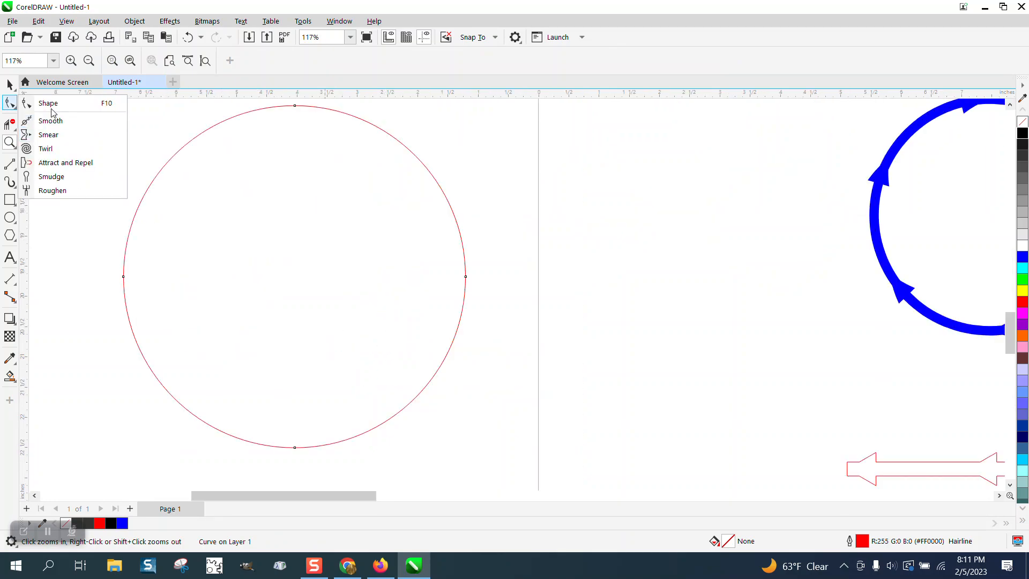
click(52, 105)
scroll(310, 154, down, 2)
click(300, 121)
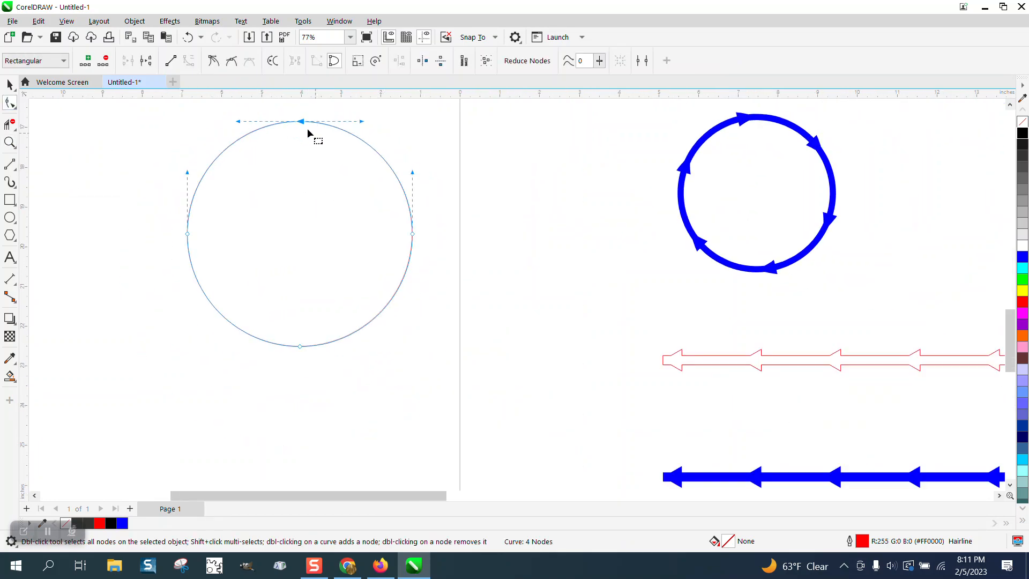
right_click(303, 124)
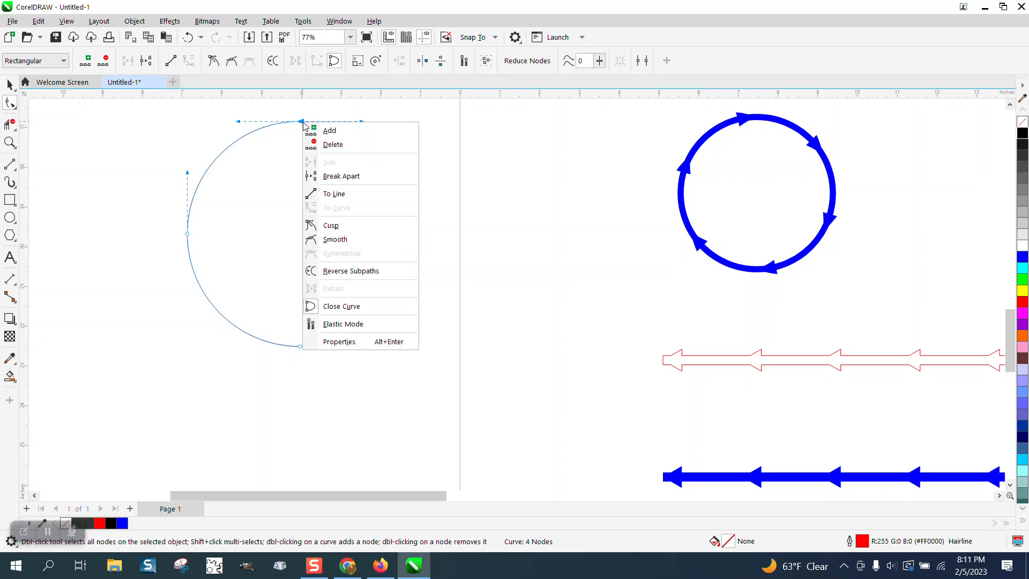
click(355, 181)
Separate the two broken ends at the top of the circle vertically and slightly tilt the curve handle at its right node
scroll(474, 223, down, 1)
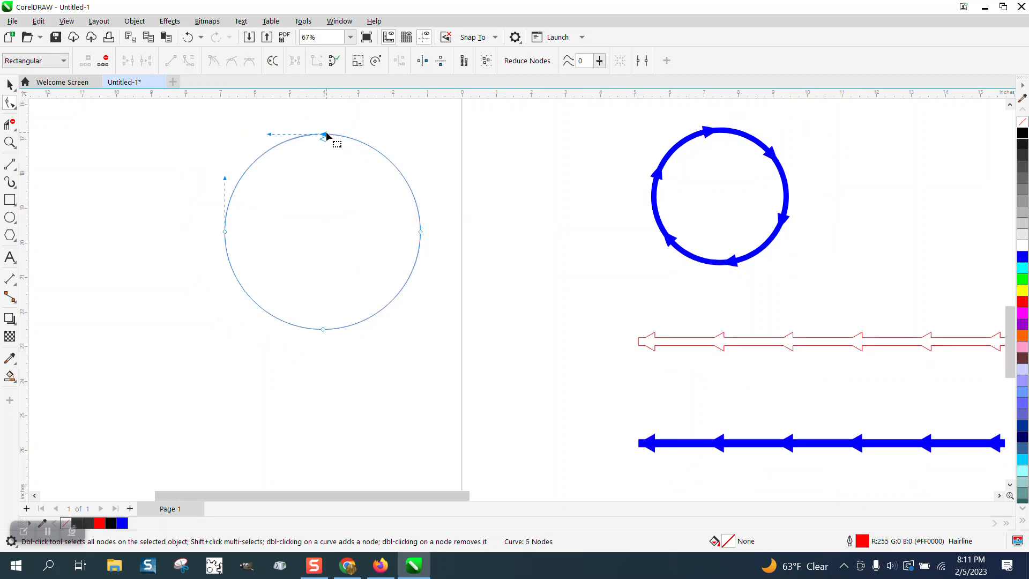
mouse_move(326, 134)
mouse_down()
mouse_move(324, 117)
mouse_move(320, 153)
mouse_move(324, 130)
mouse_move(328, 146)
mouse_up()
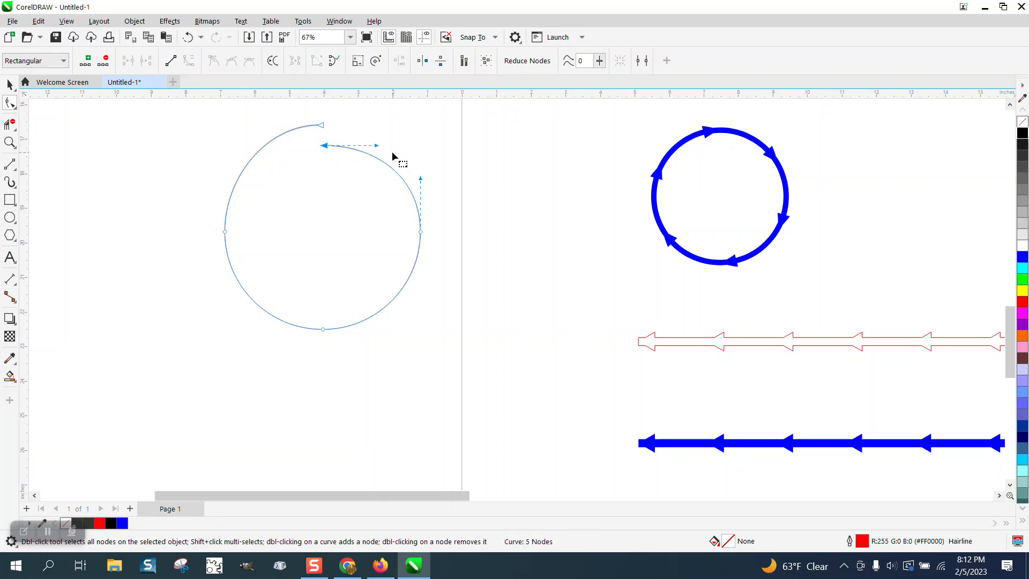
drag(421, 178, 415, 180)
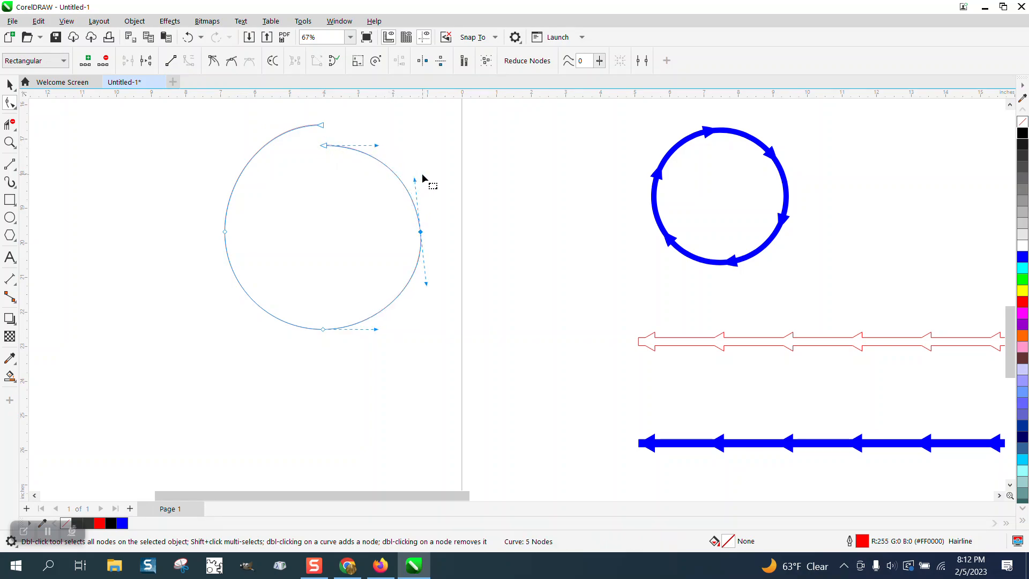
Display the open red curve's properties and check its curve length
click(10, 85)
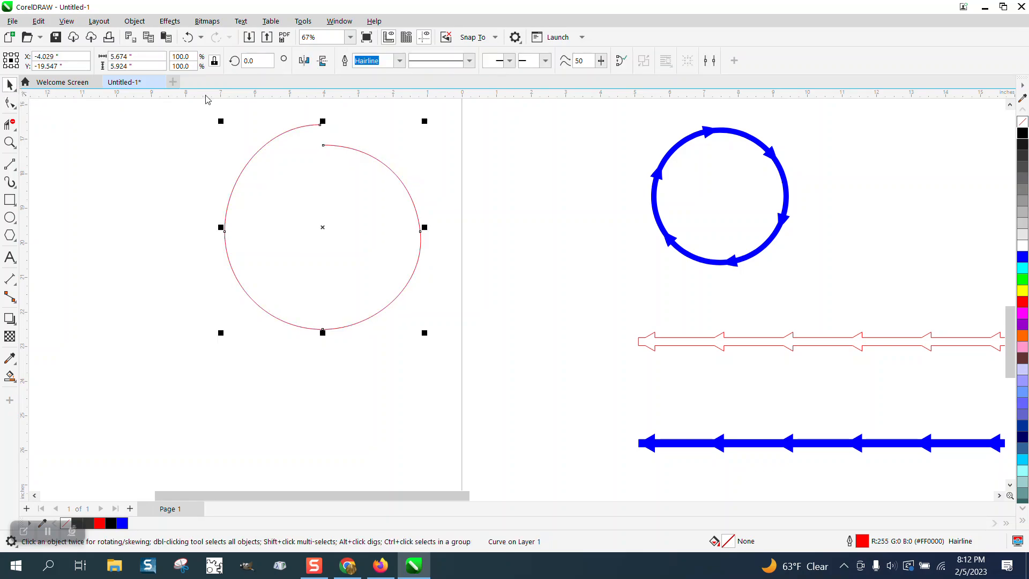
click(340, 21)
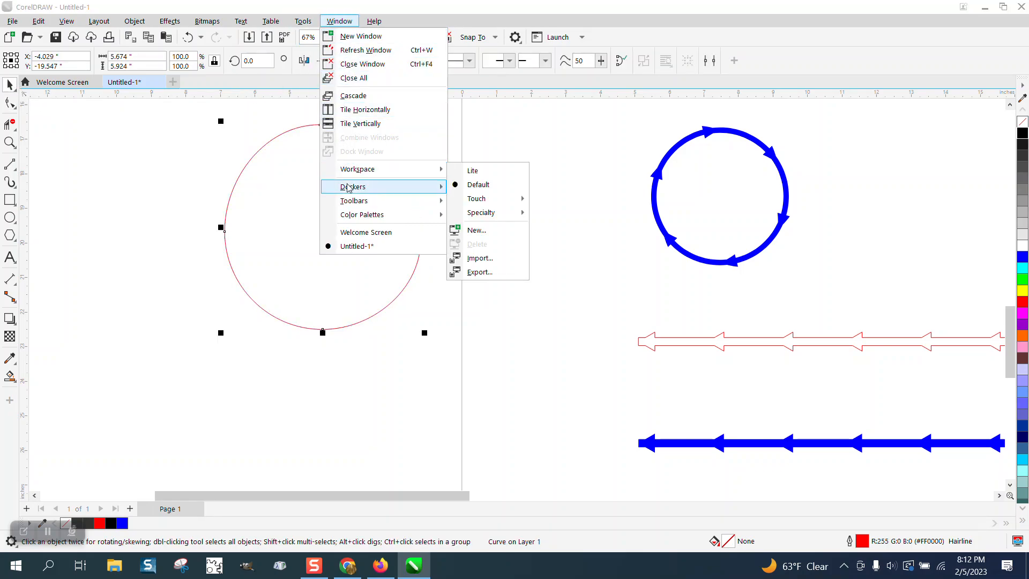
mouse_move(359, 191)
click(480, 28)
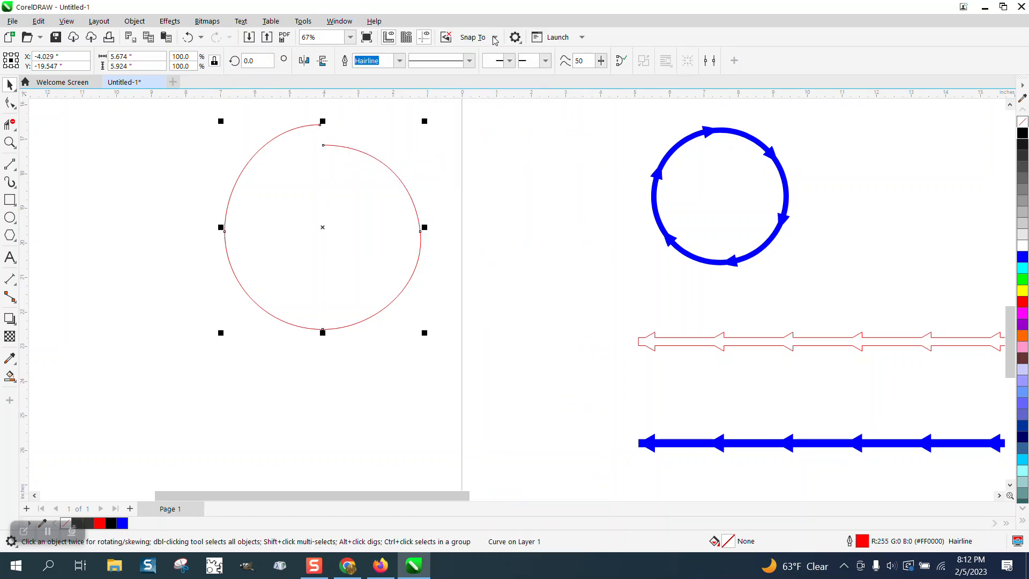
click(886, 98)
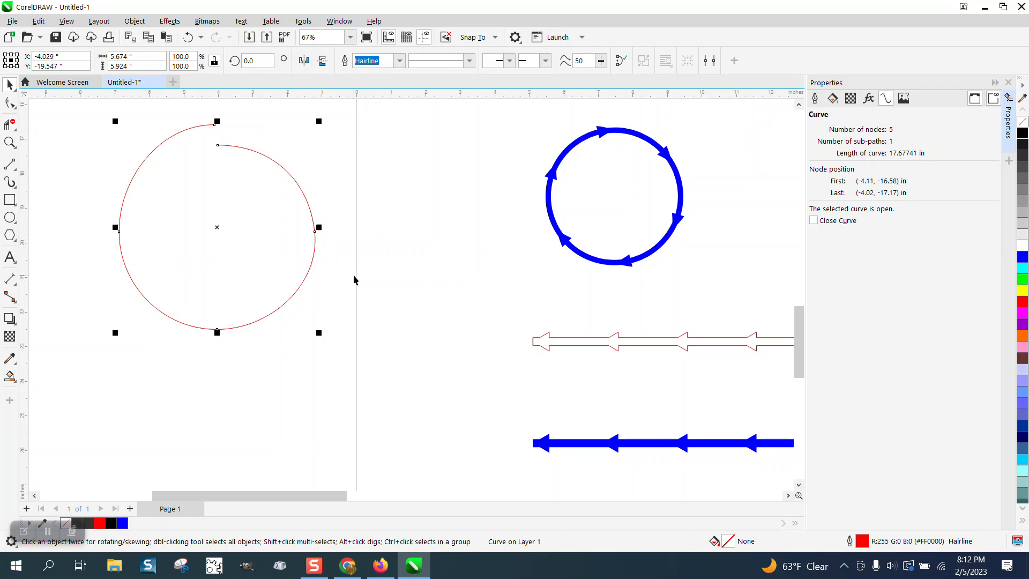
Set the width of the lower blue arrow strip to 17.677 inches, scaling it proportionally
scroll(354, 236, down, 2)
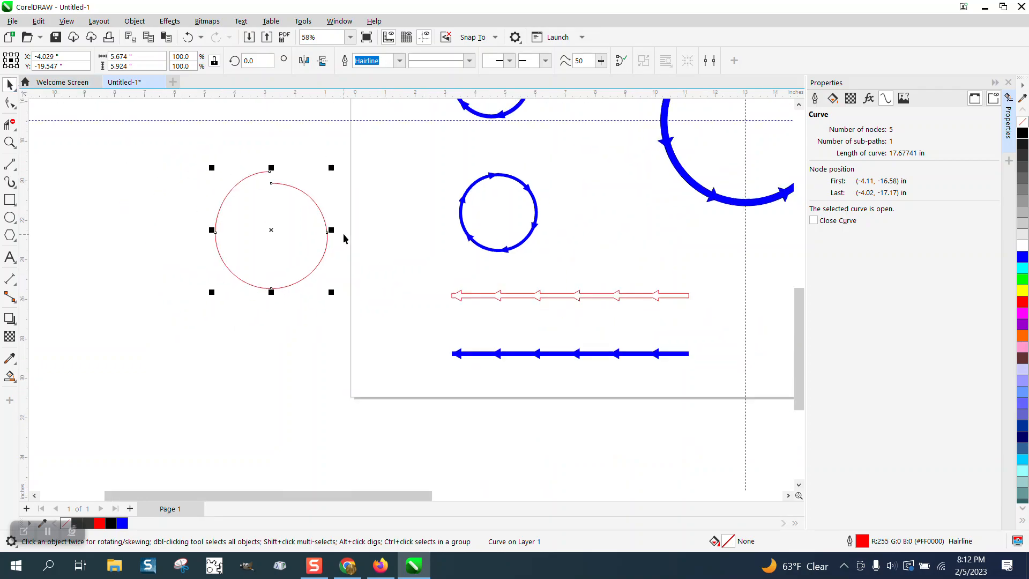
click(488, 329)
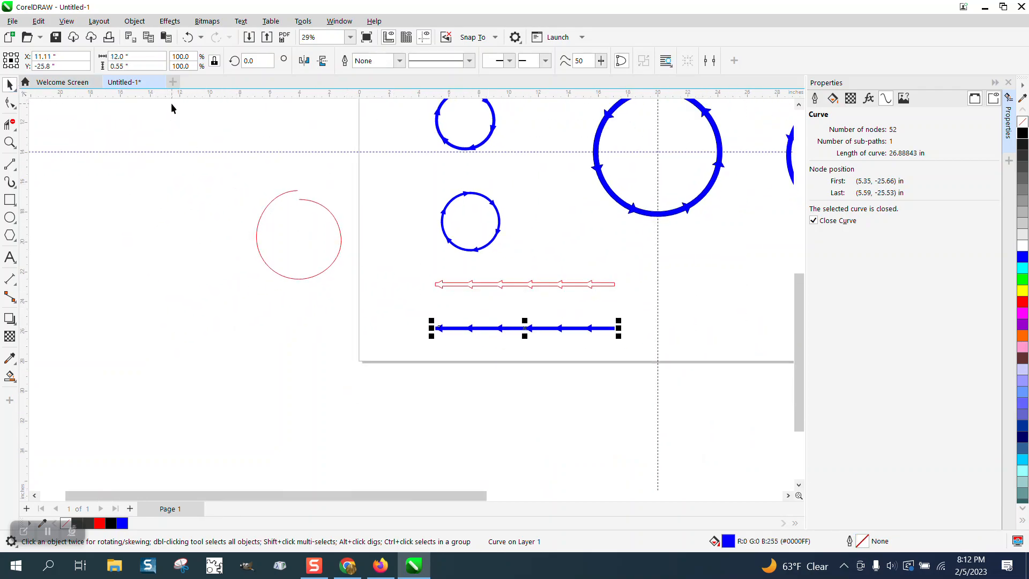
click(134, 56)
text(17.677)
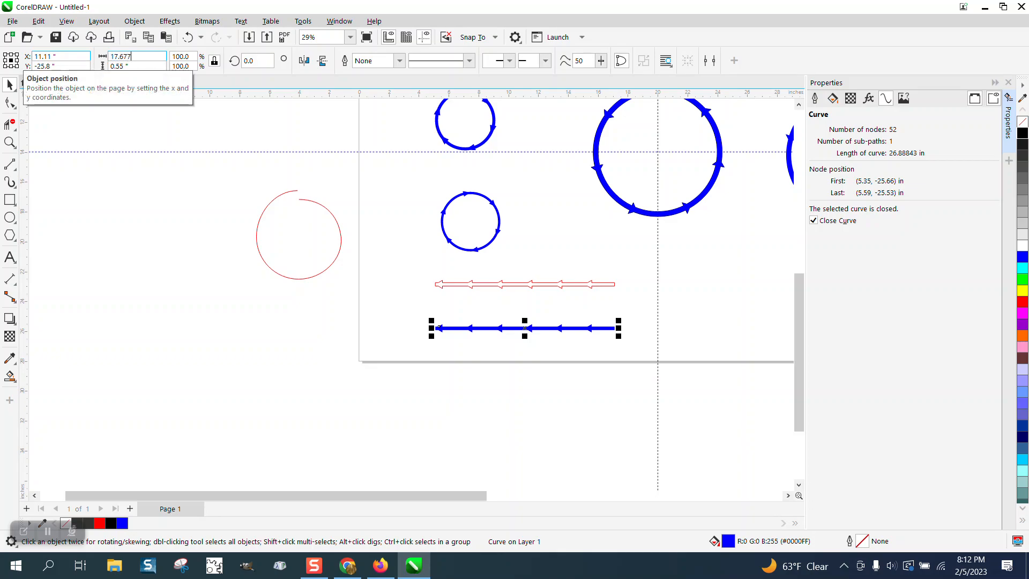
key(Return)
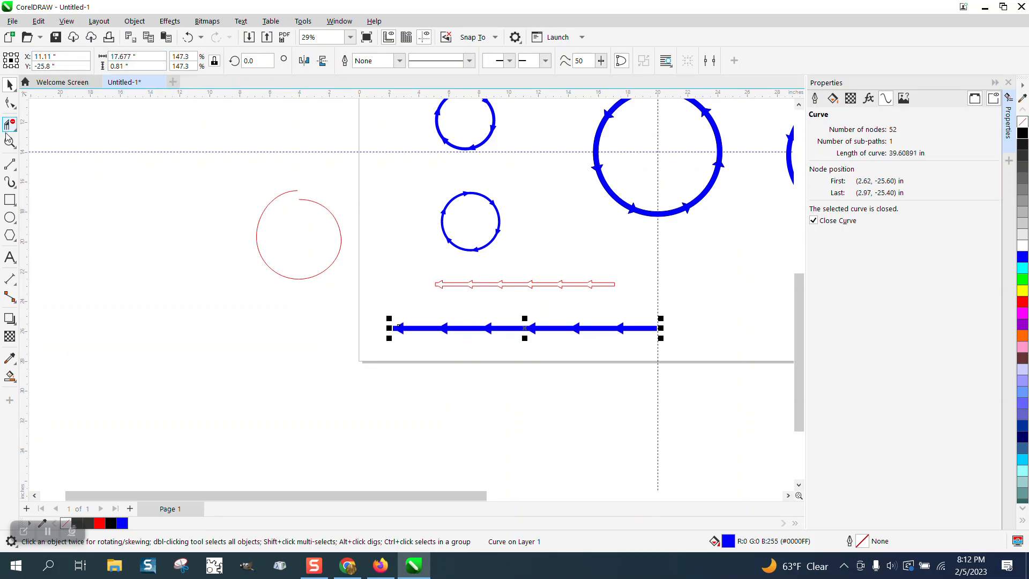
Save the resized blue arrow strip as an Artistic Media brush named 123ab
click(12, 183)
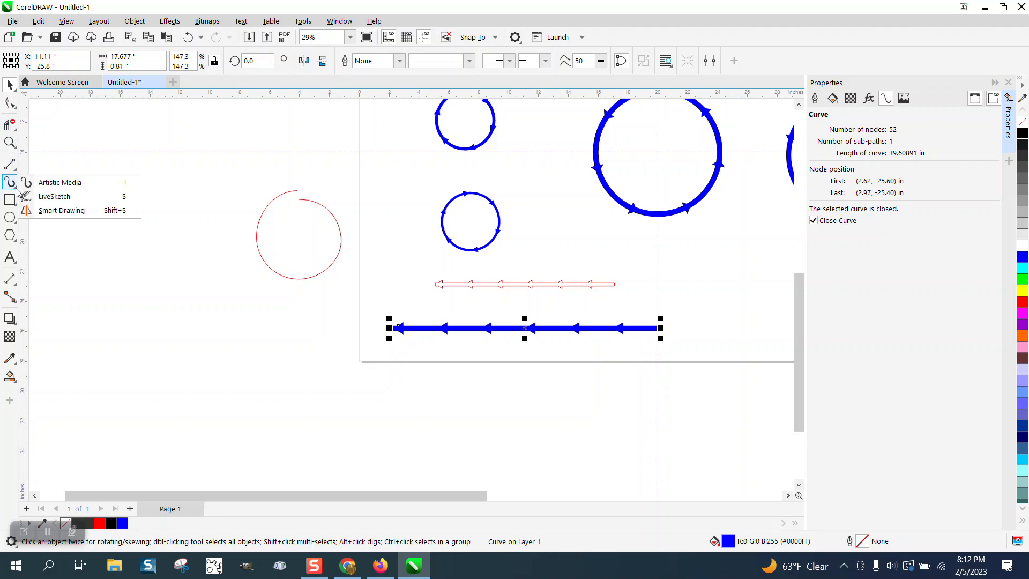
click(60, 183)
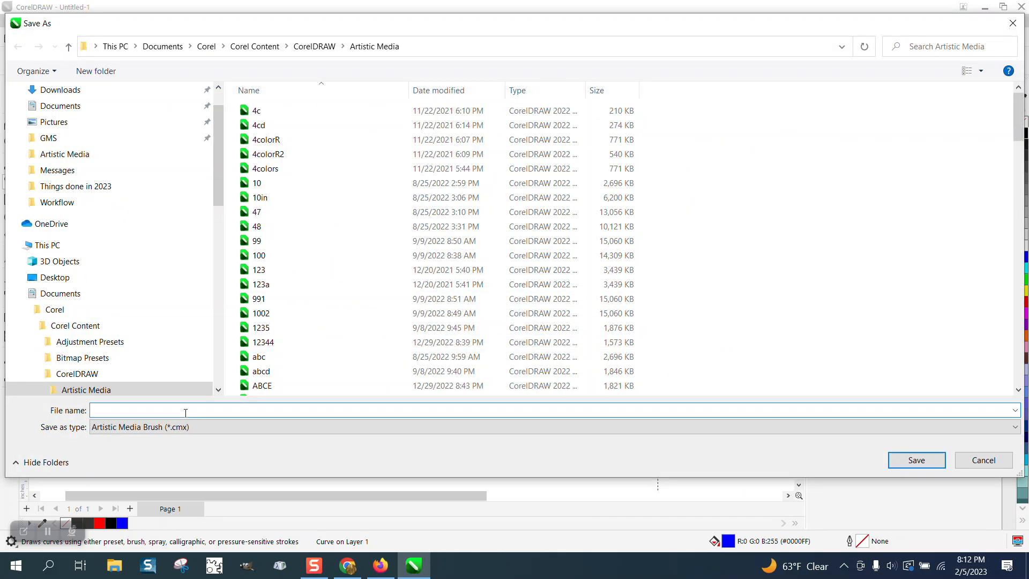
text(123a)
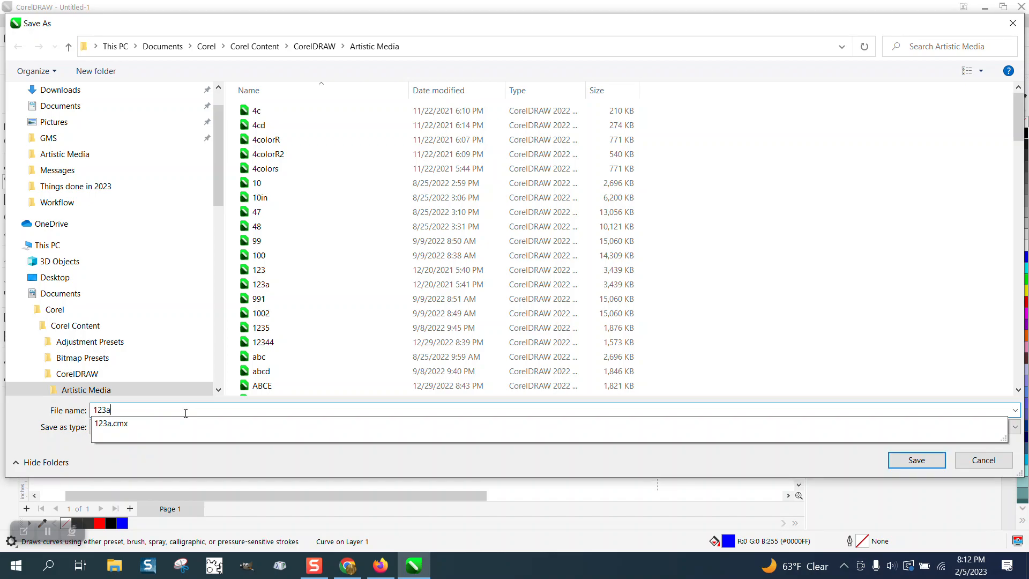
text(b)
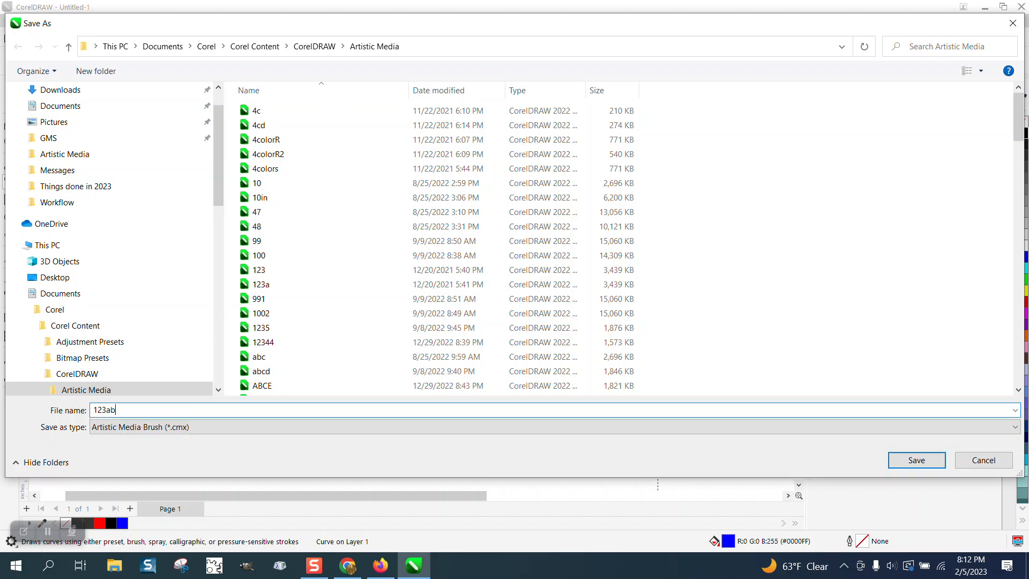
click(941, 464)
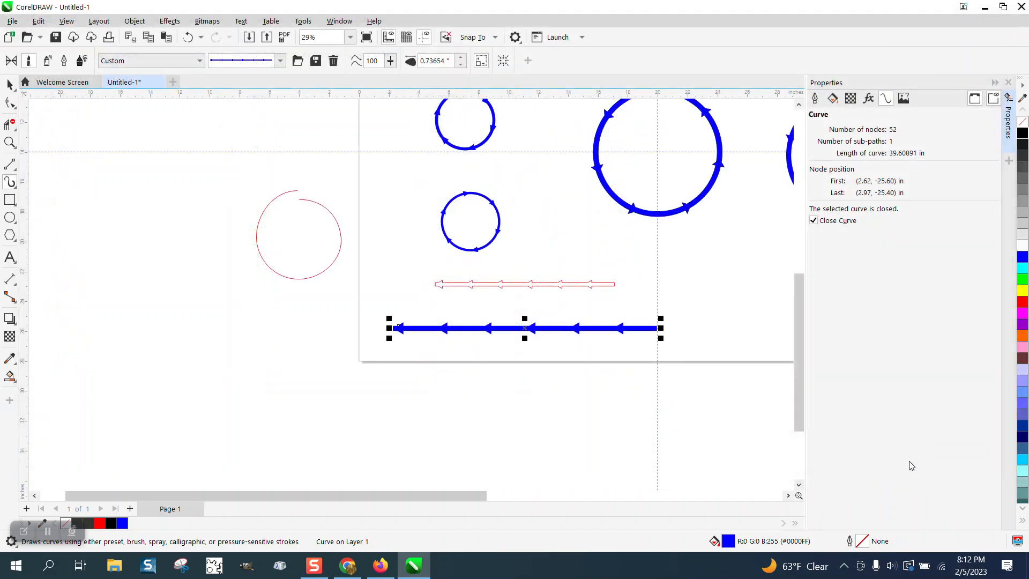
Apply the 123ab arrow brush to the open red curve with a stroke width of 0.49 inches
click(307, 279)
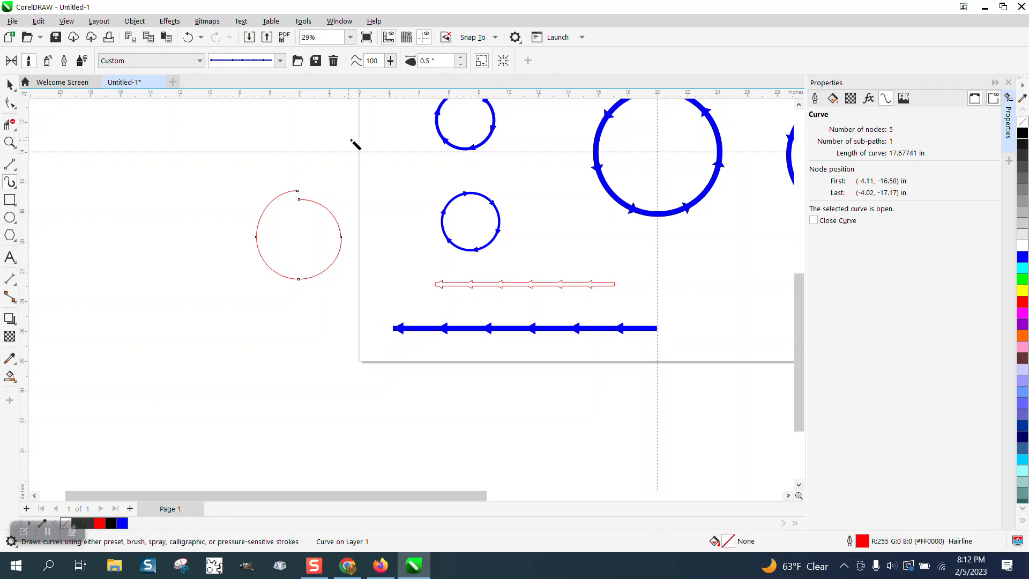
click(460, 64)
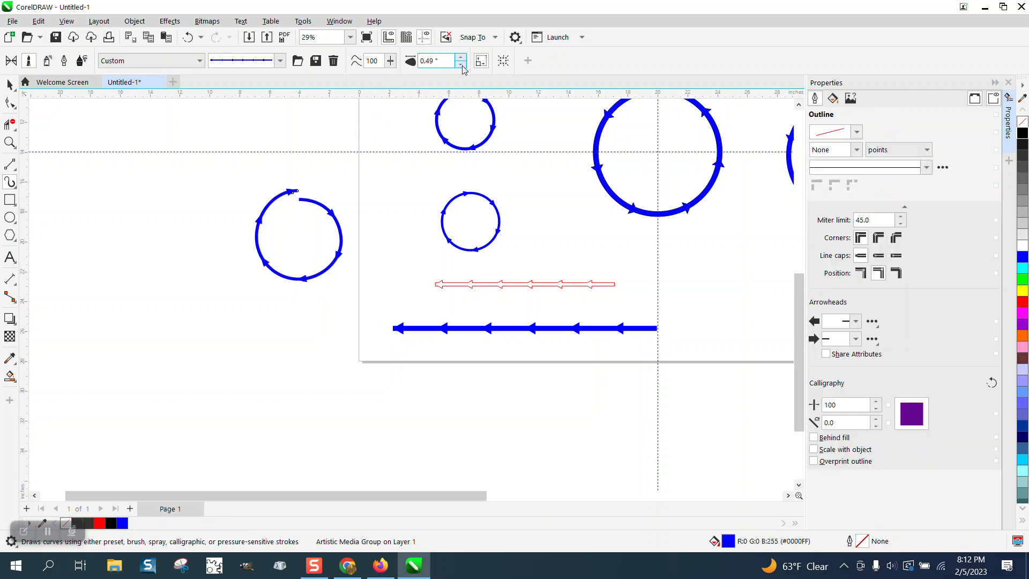
click(10, 143)
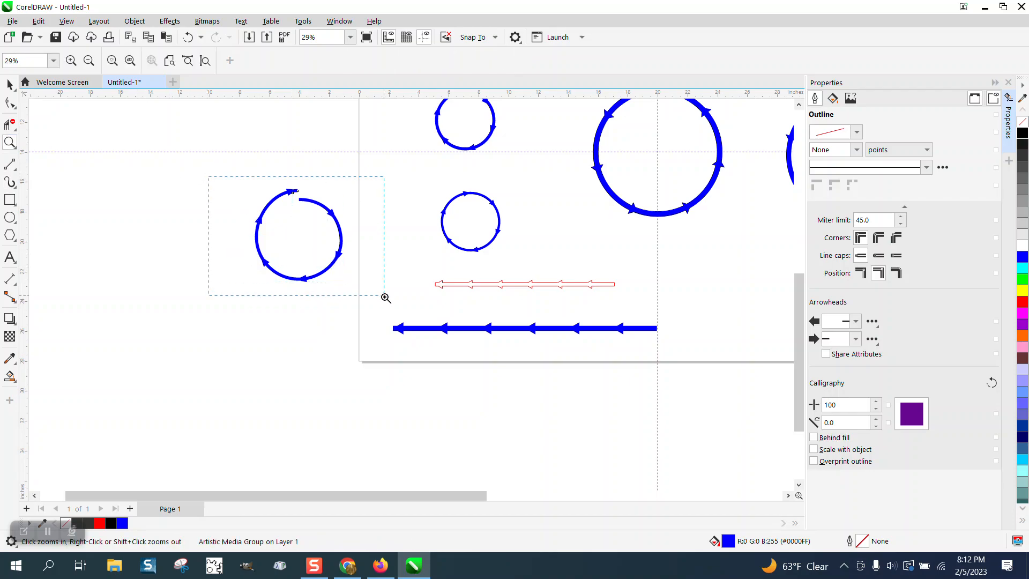
drag(386, 297, 386, 299)
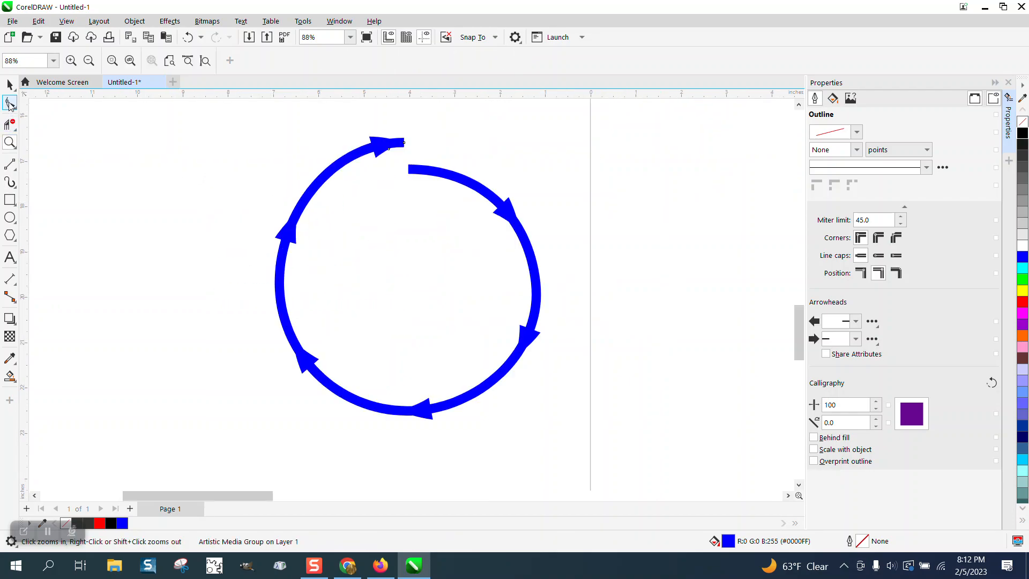
Move the two end nodes of the brushed curve past each other so the ends cross at the top
click(404, 146)
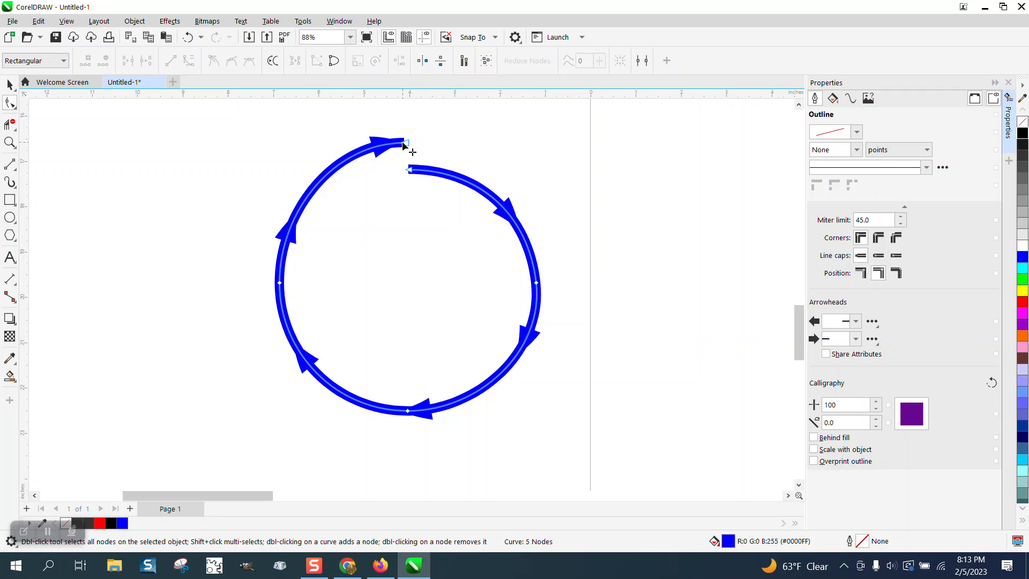
drag(406, 143, 443, 157)
drag(402, 183, 283, 170)
click(10, 84)
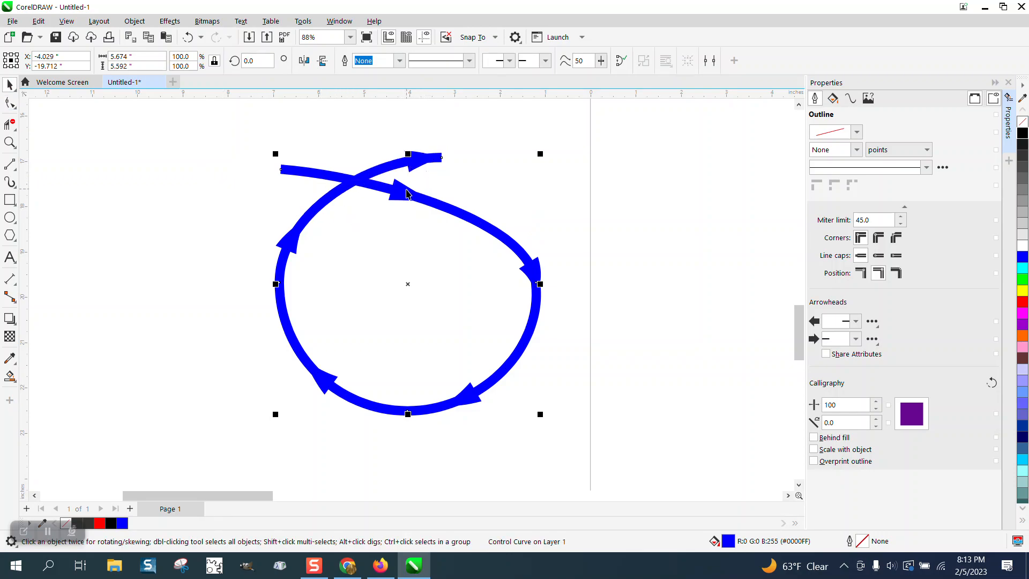
Reshape the crossing end of the brushed curve by adjusting its curve handles and shifting its left end node slightly
click(11, 104)
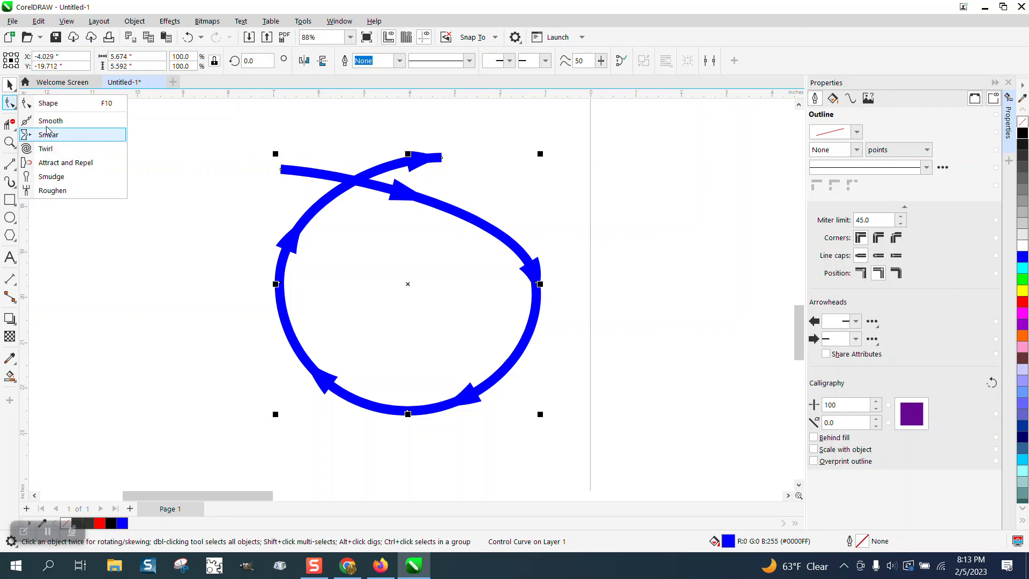
click(57, 107)
click(282, 170)
drag(352, 169, 356, 156)
drag(528, 215, 531, 194)
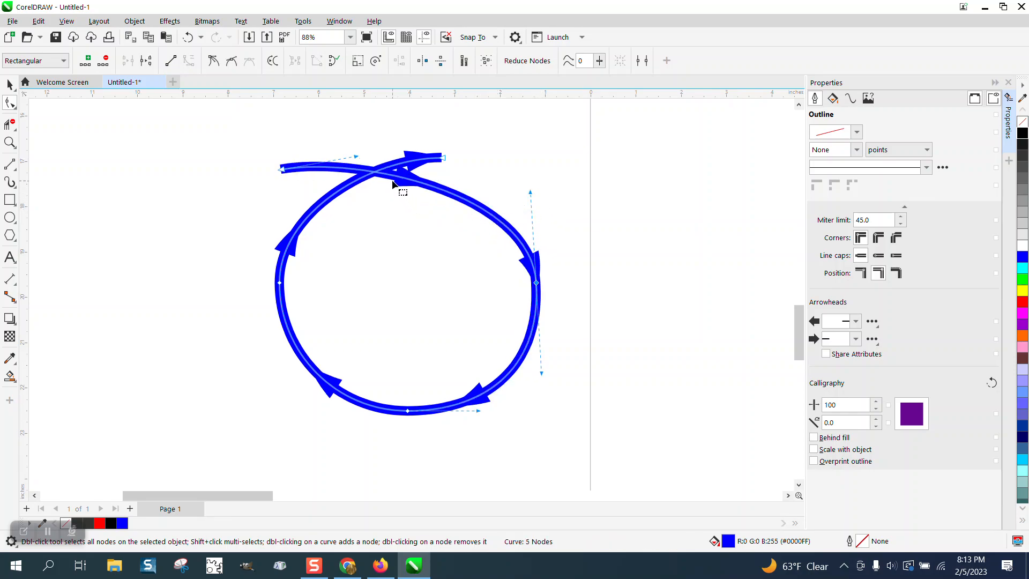
drag(283, 172, 280, 178)
Examine the arrow spacing on the large centre circle and compare the other arrow circles and strips
scroll(375, 273, down, 2)
scroll(438, 308, down, 3)
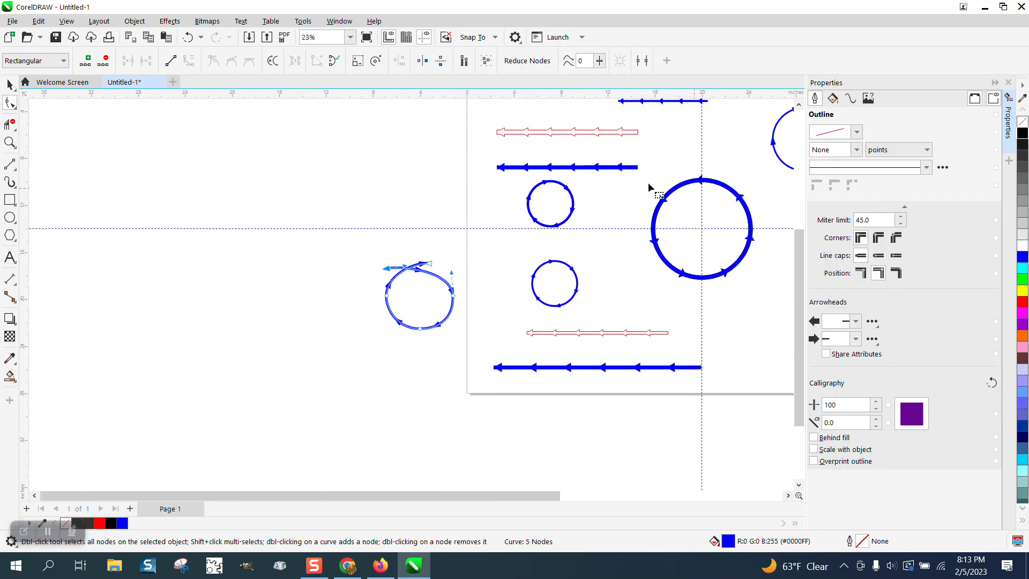
scroll(633, 252, down, 1)
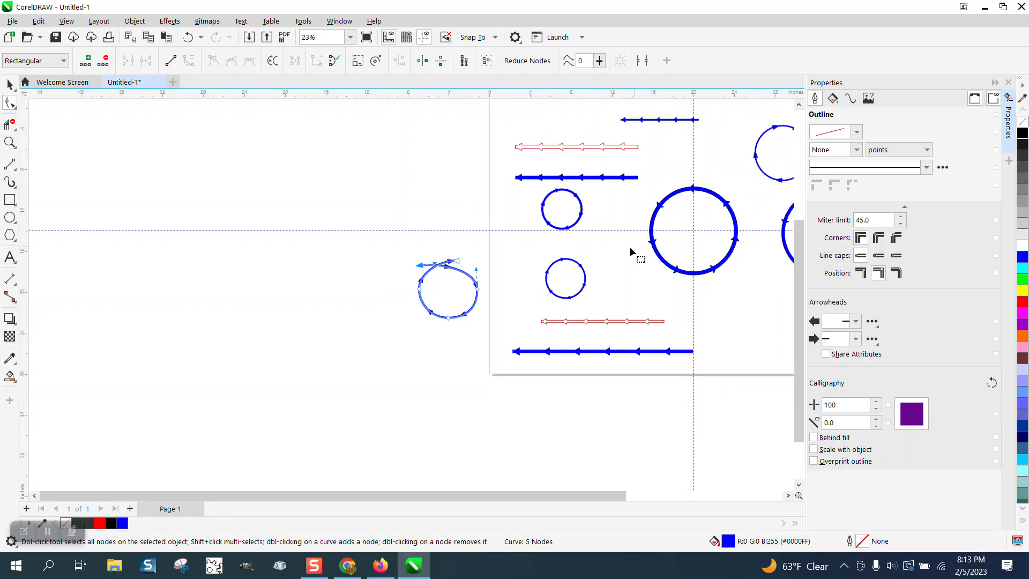
click(10, 142)
drag(759, 276, 758, 276)
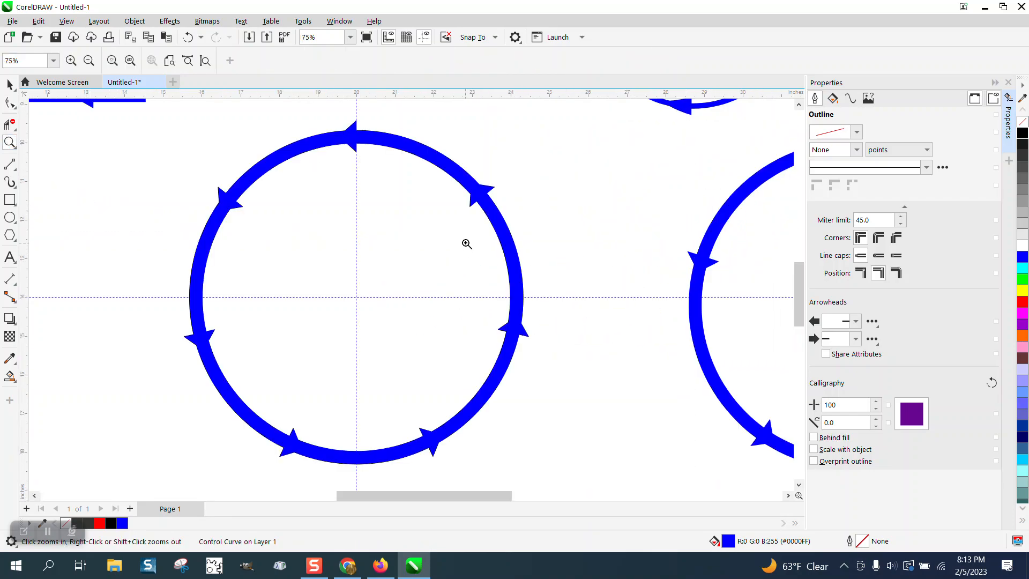
scroll(500, 299, down, 4)
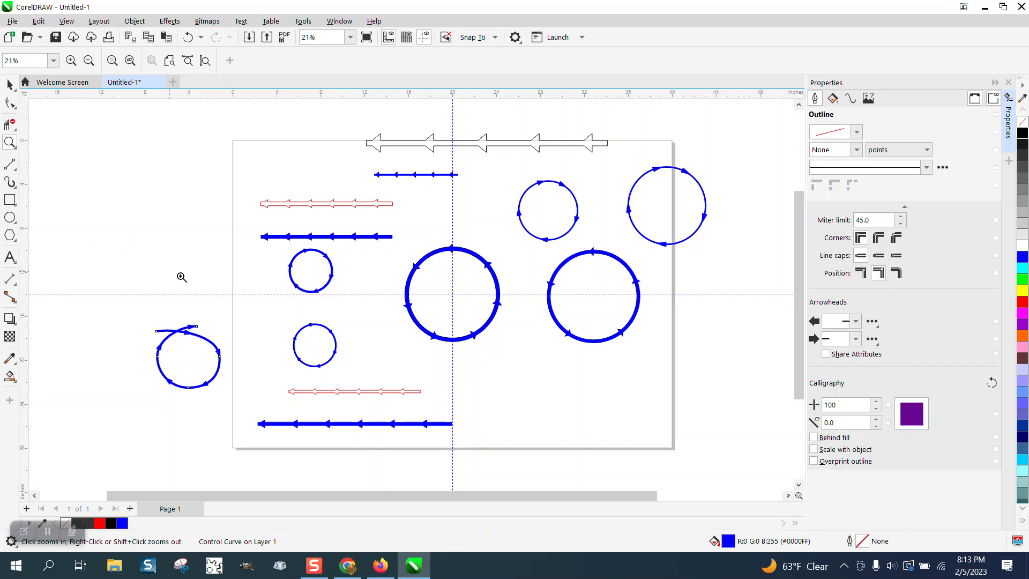
drag(475, 453, 474, 453)
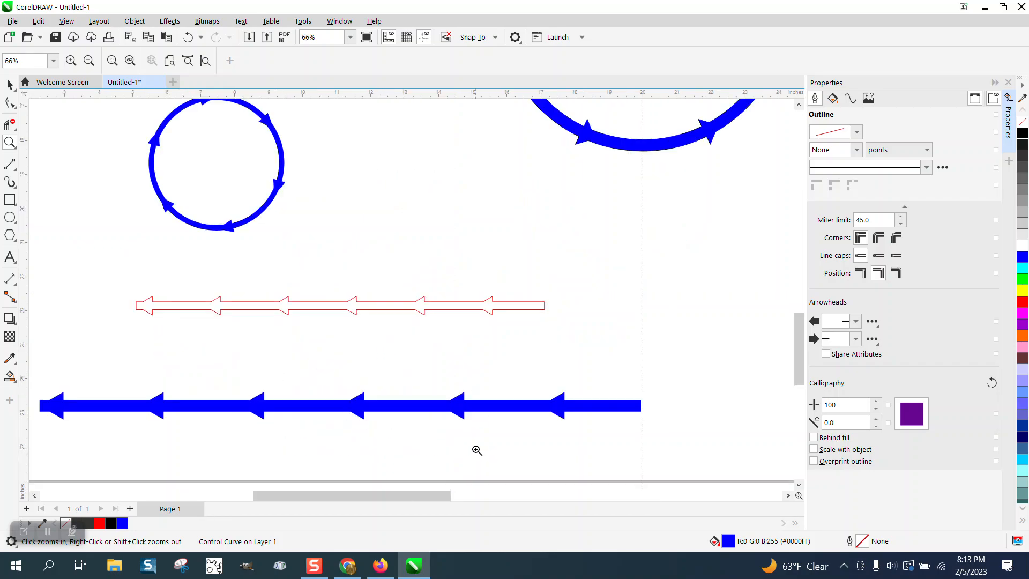